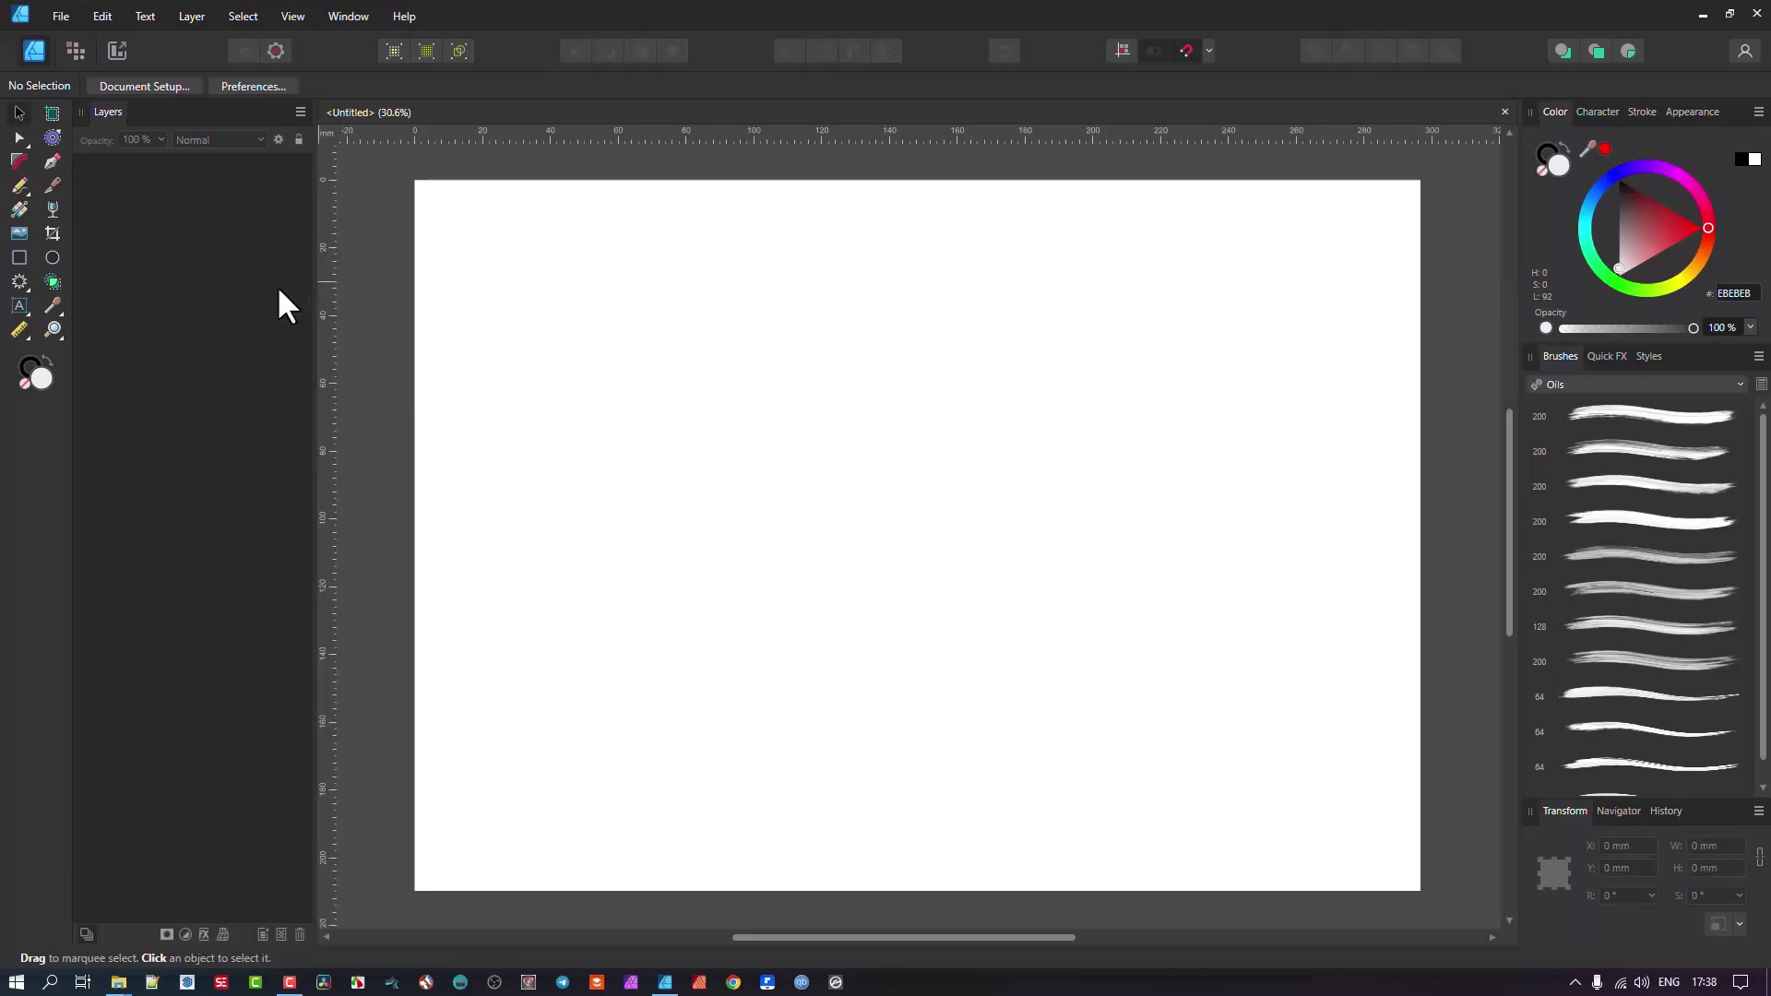
# Start placing an image and browse to the mmockup folder inside Paterson's Rugby Jerseys Logo folder
pyautogui.click(58, 16)
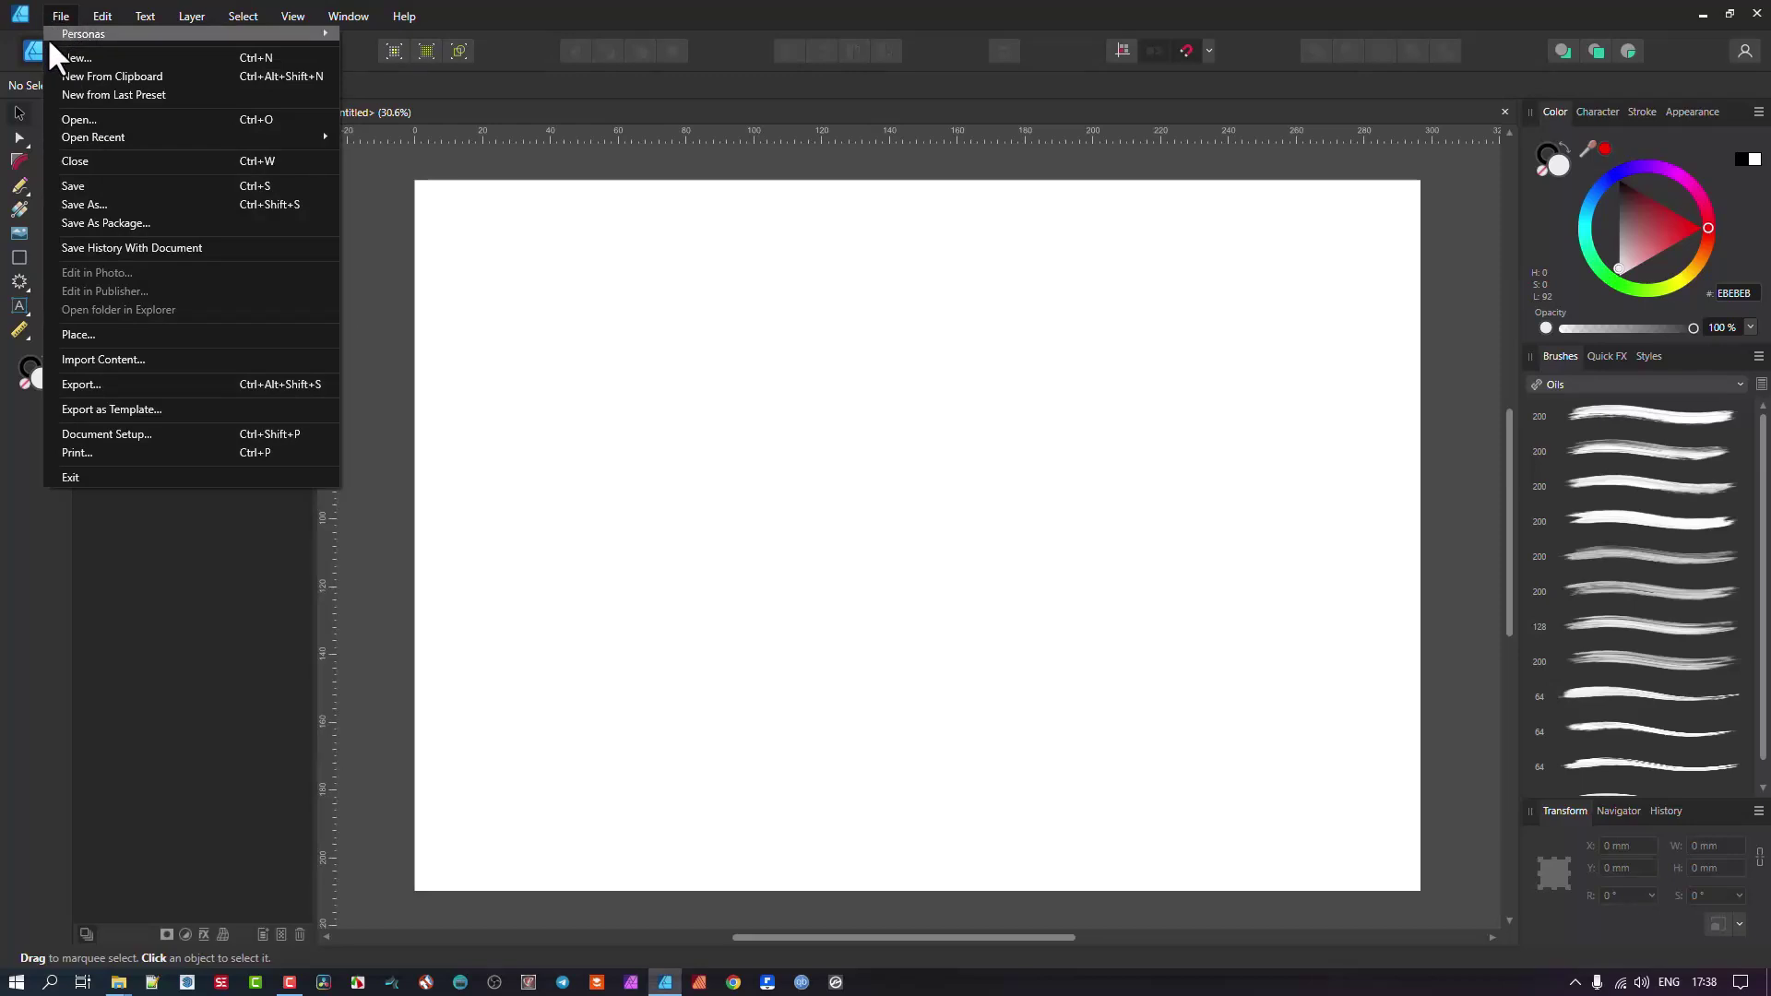
pyautogui.moveTo(48, 41)
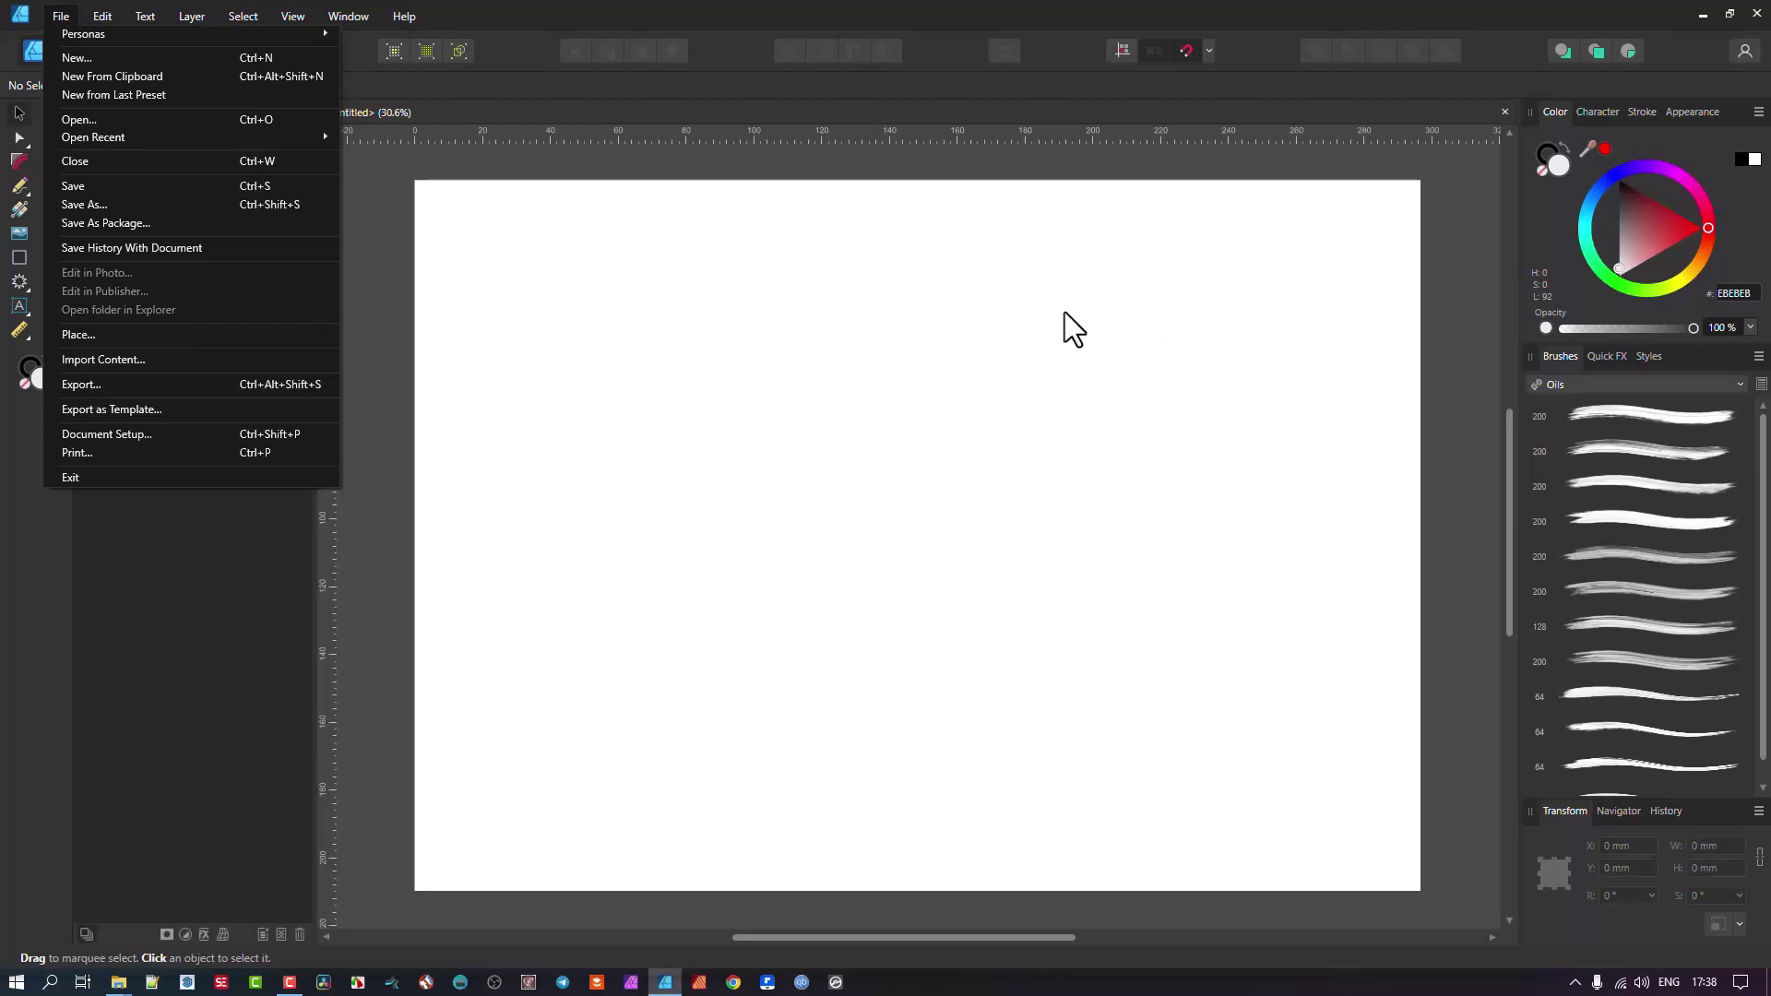
pyautogui.click(131, 332)
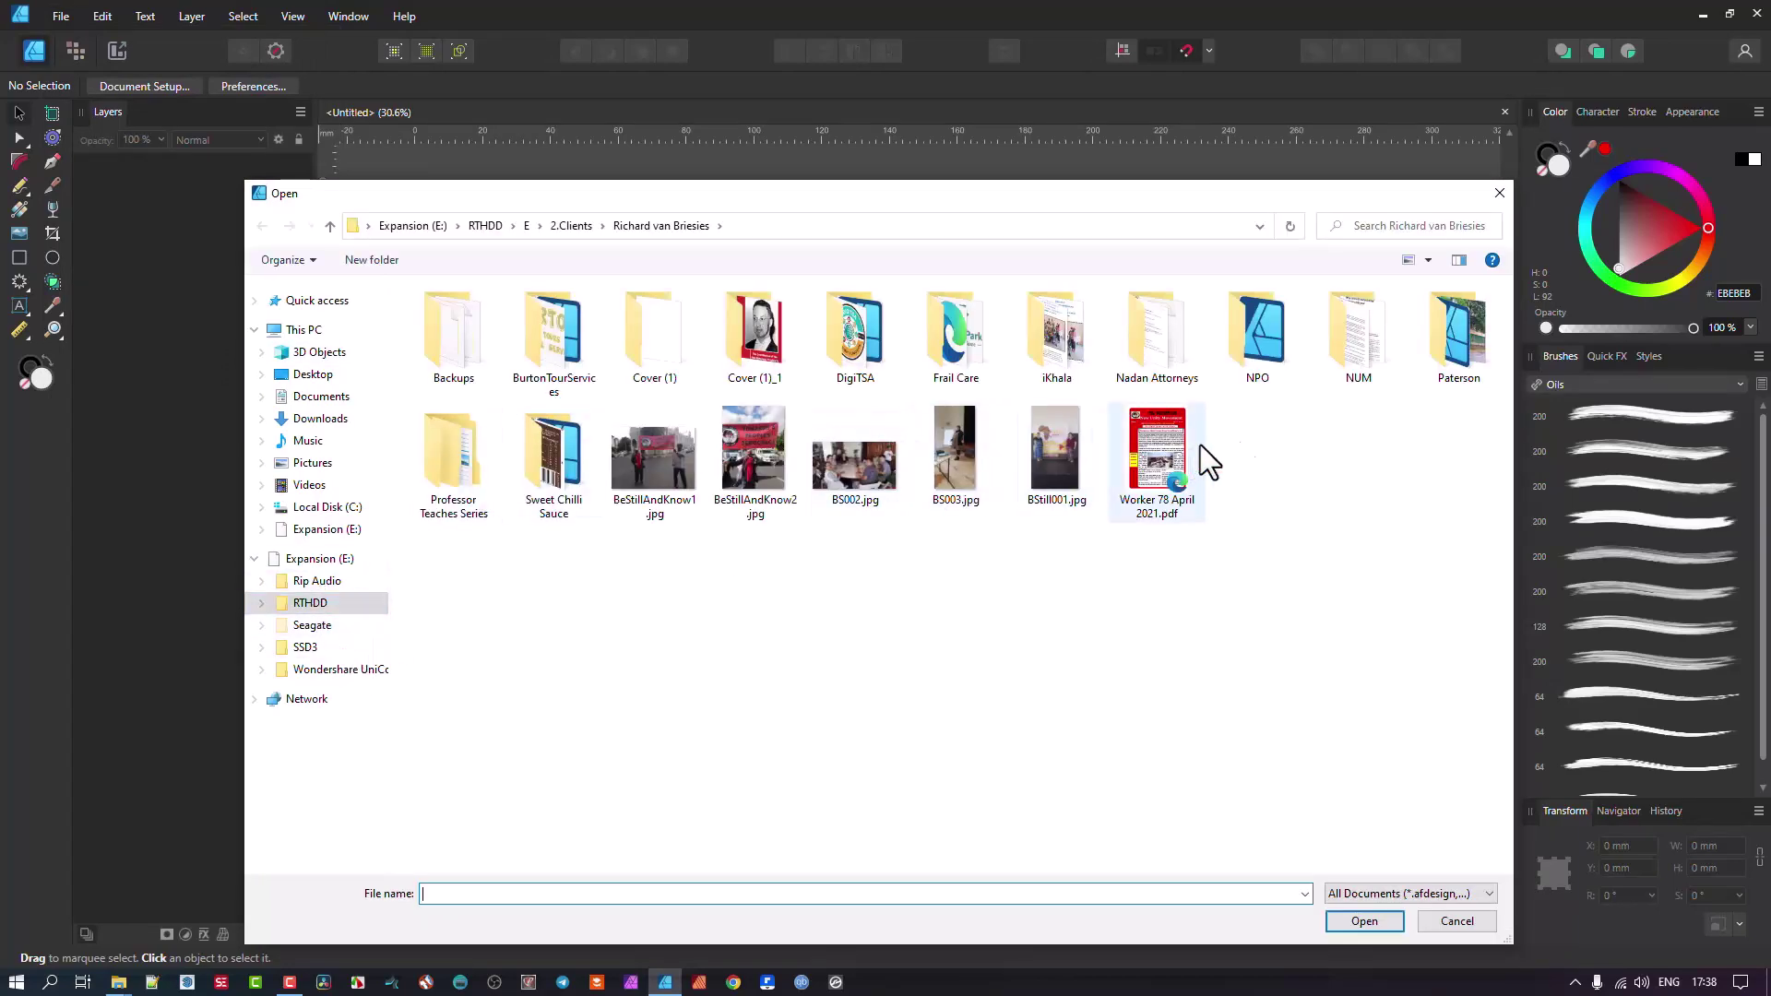
pyautogui.doubleClick(1467, 355)
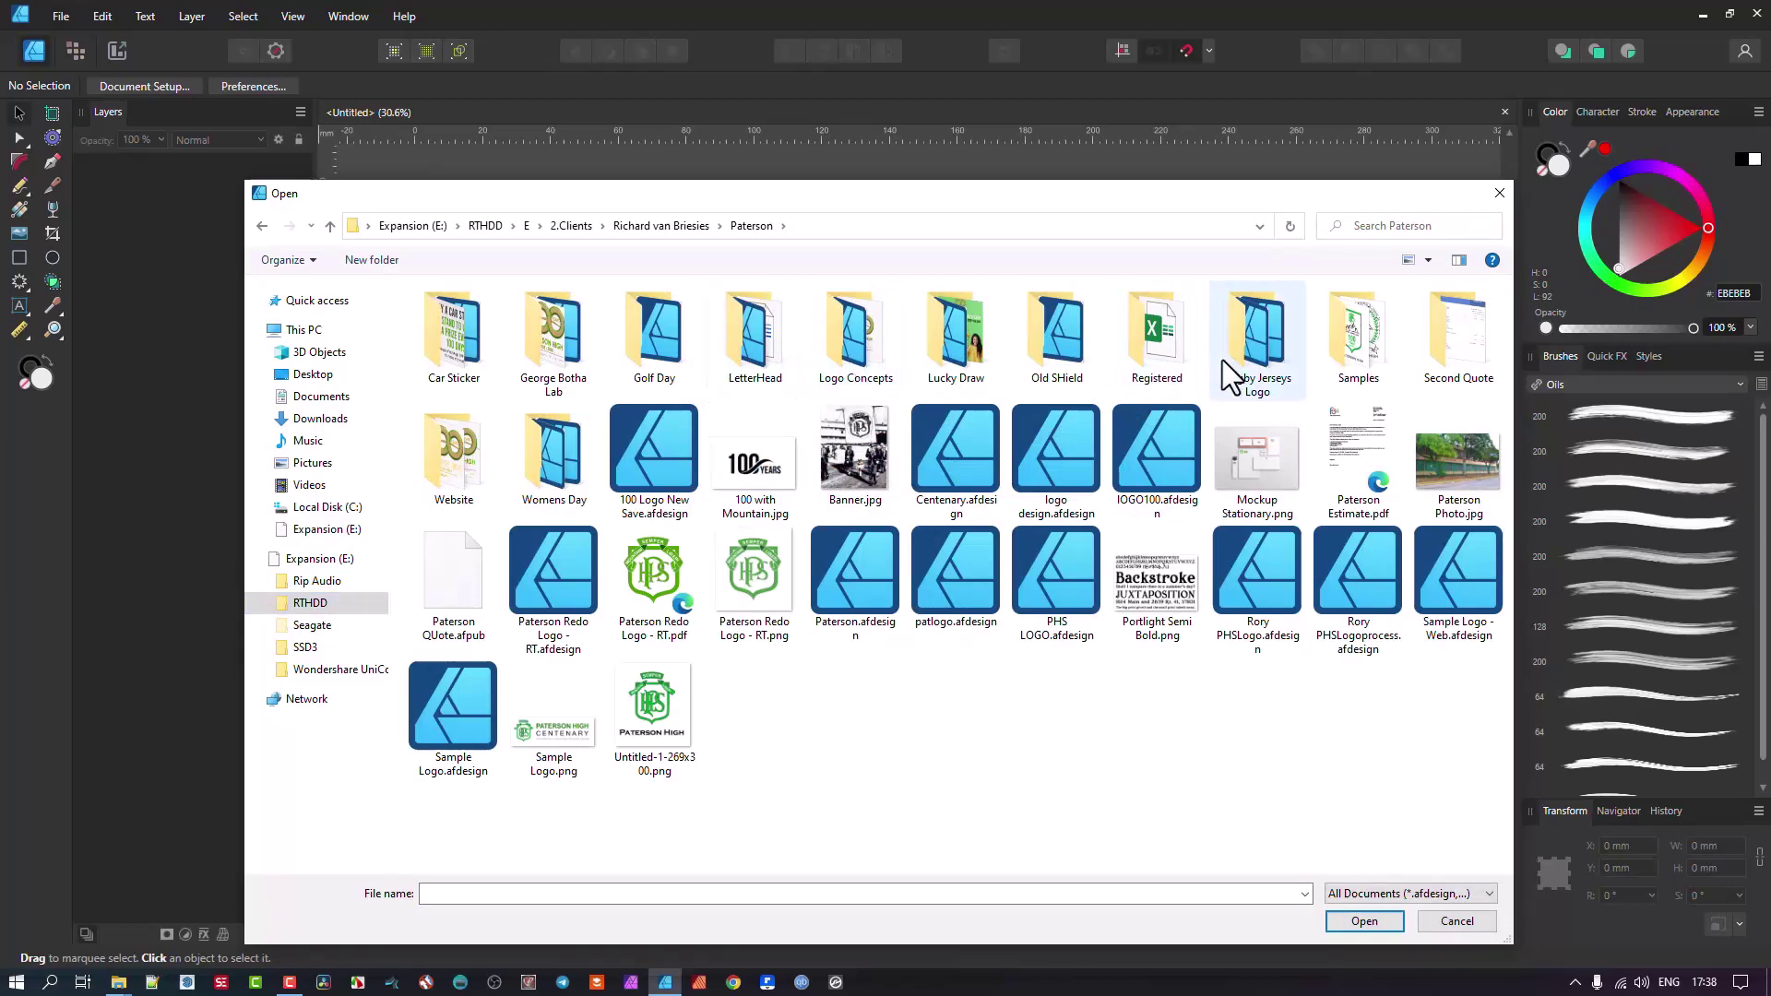
pyautogui.doubleClick(1258, 367)
pyautogui.click(478, 321)
pyautogui.doubleClick(478, 321)
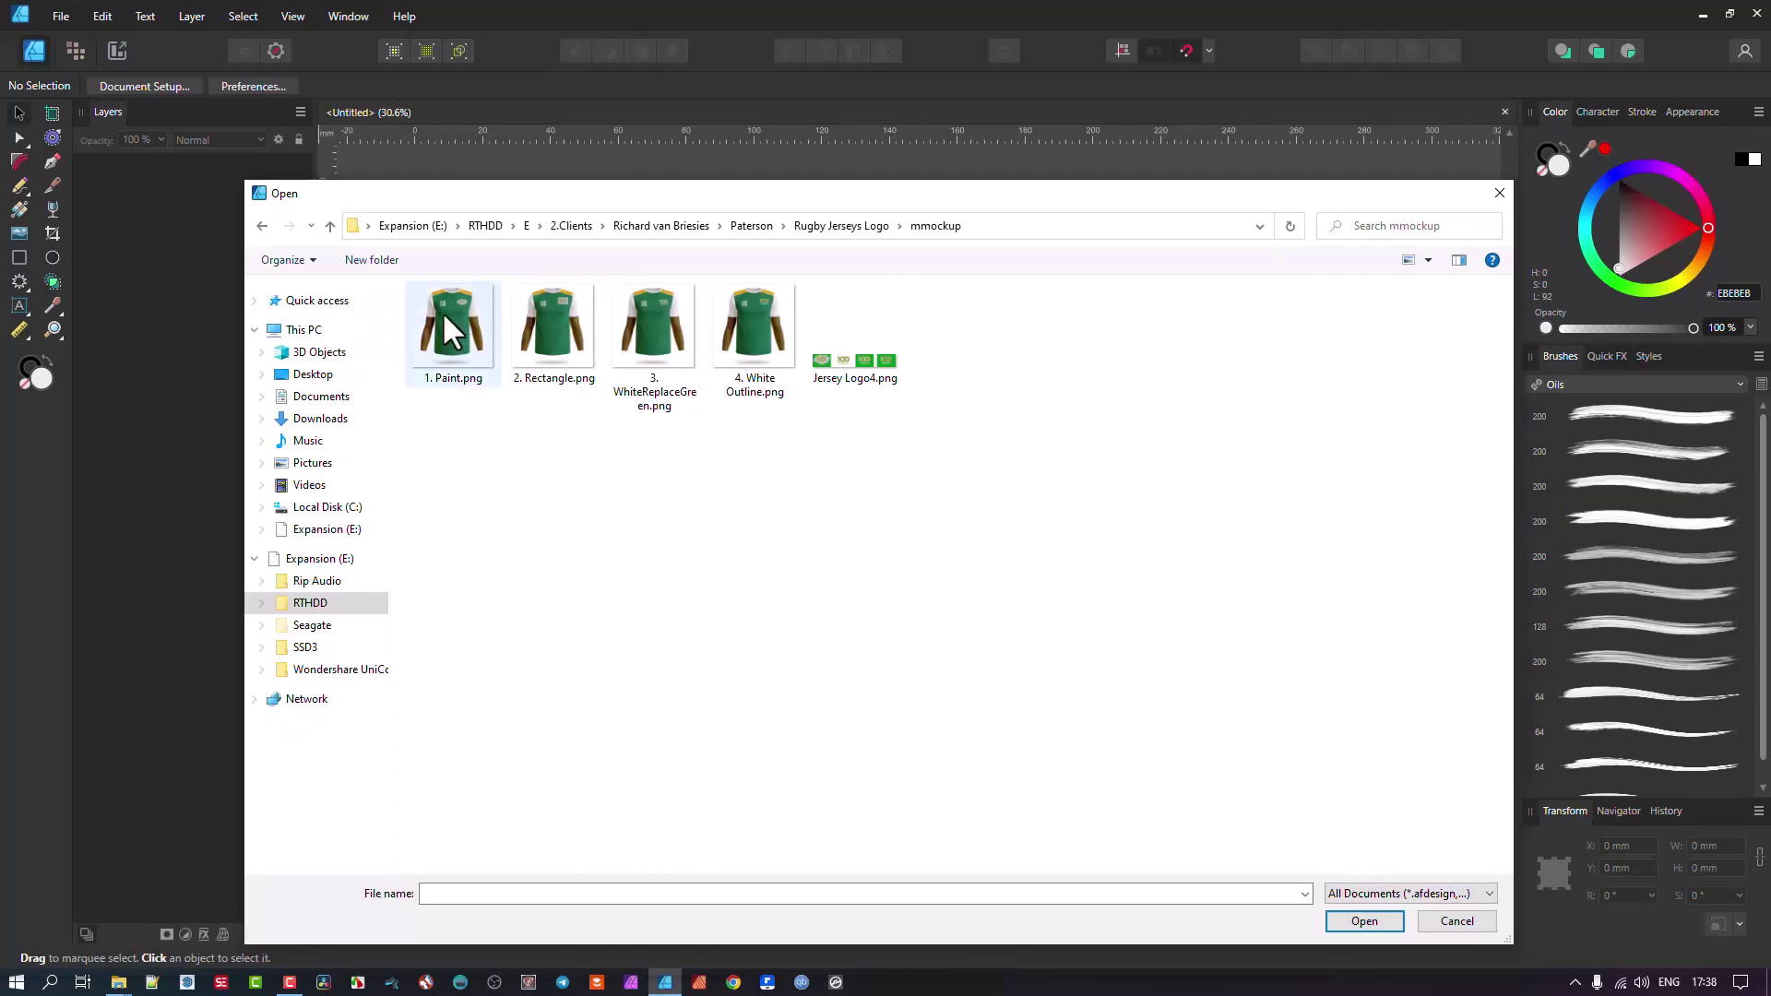
# Place the single image 1. Paint.png near the page's upper left corner
pyautogui.click(446, 316)
pyautogui.click(1353, 922)
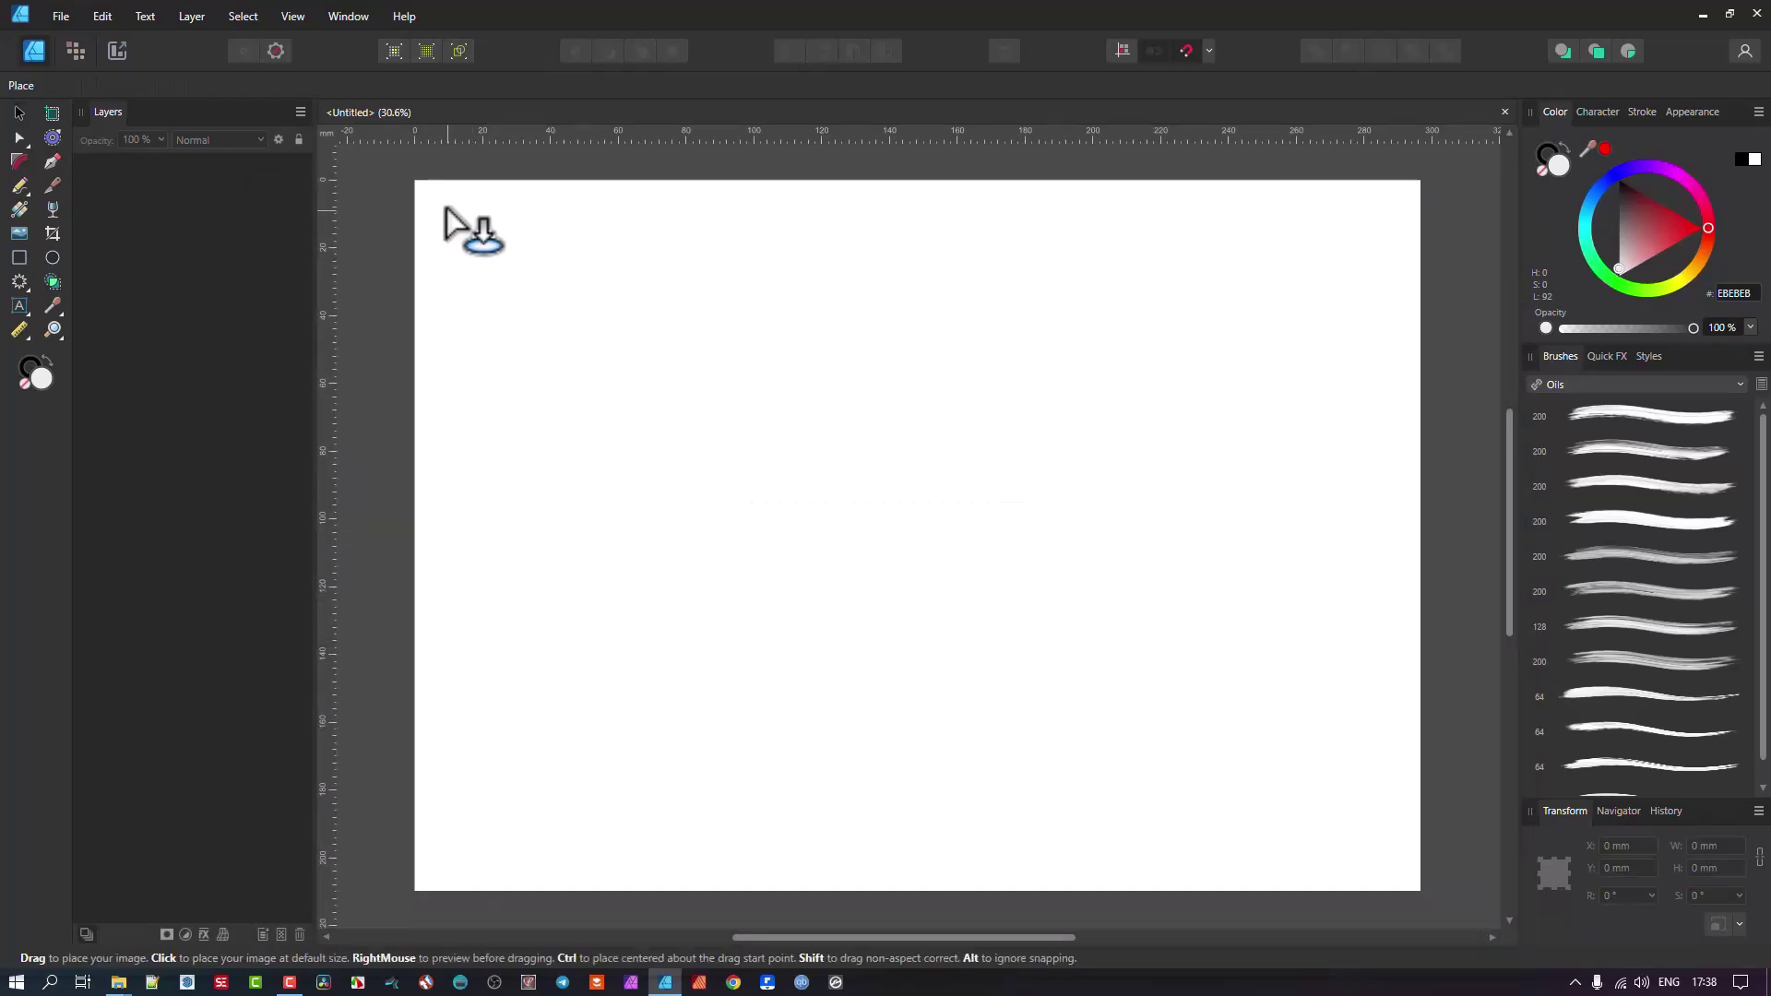
pyautogui.moveTo(531, 360); pyautogui.dragTo(662, 516)
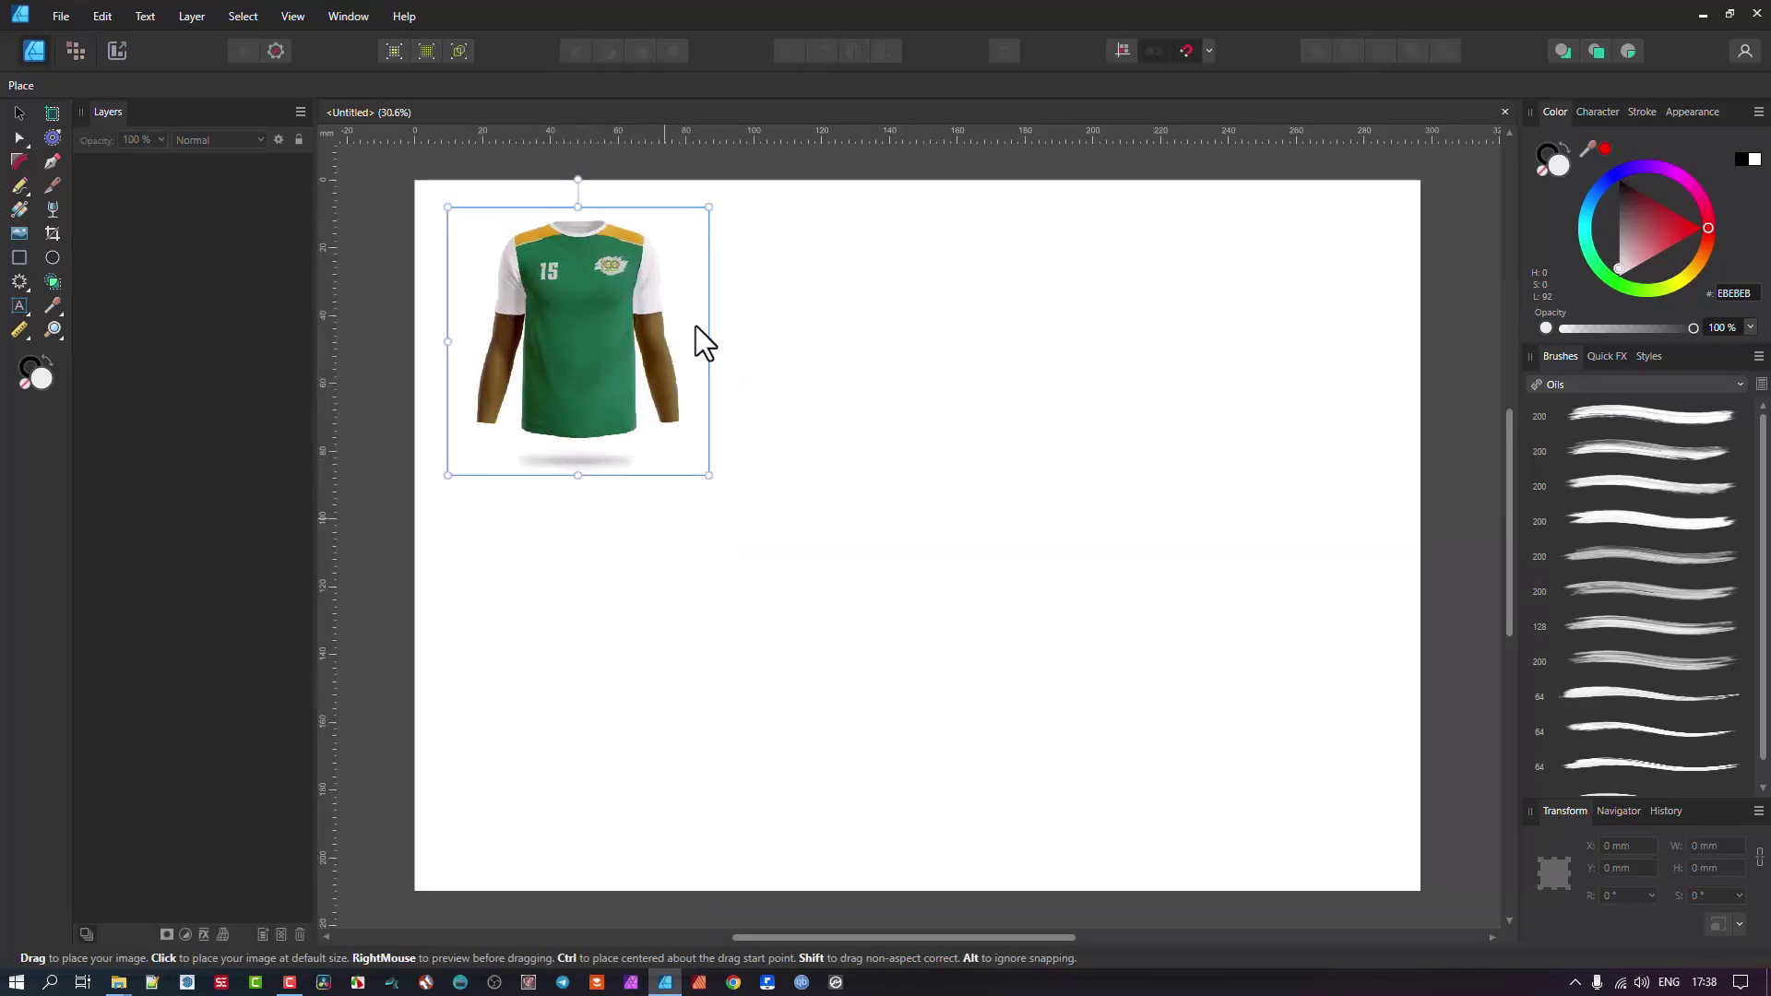
# Delete the placed 1. Paint.png jersey image from the page
pyautogui.click(61, 16)
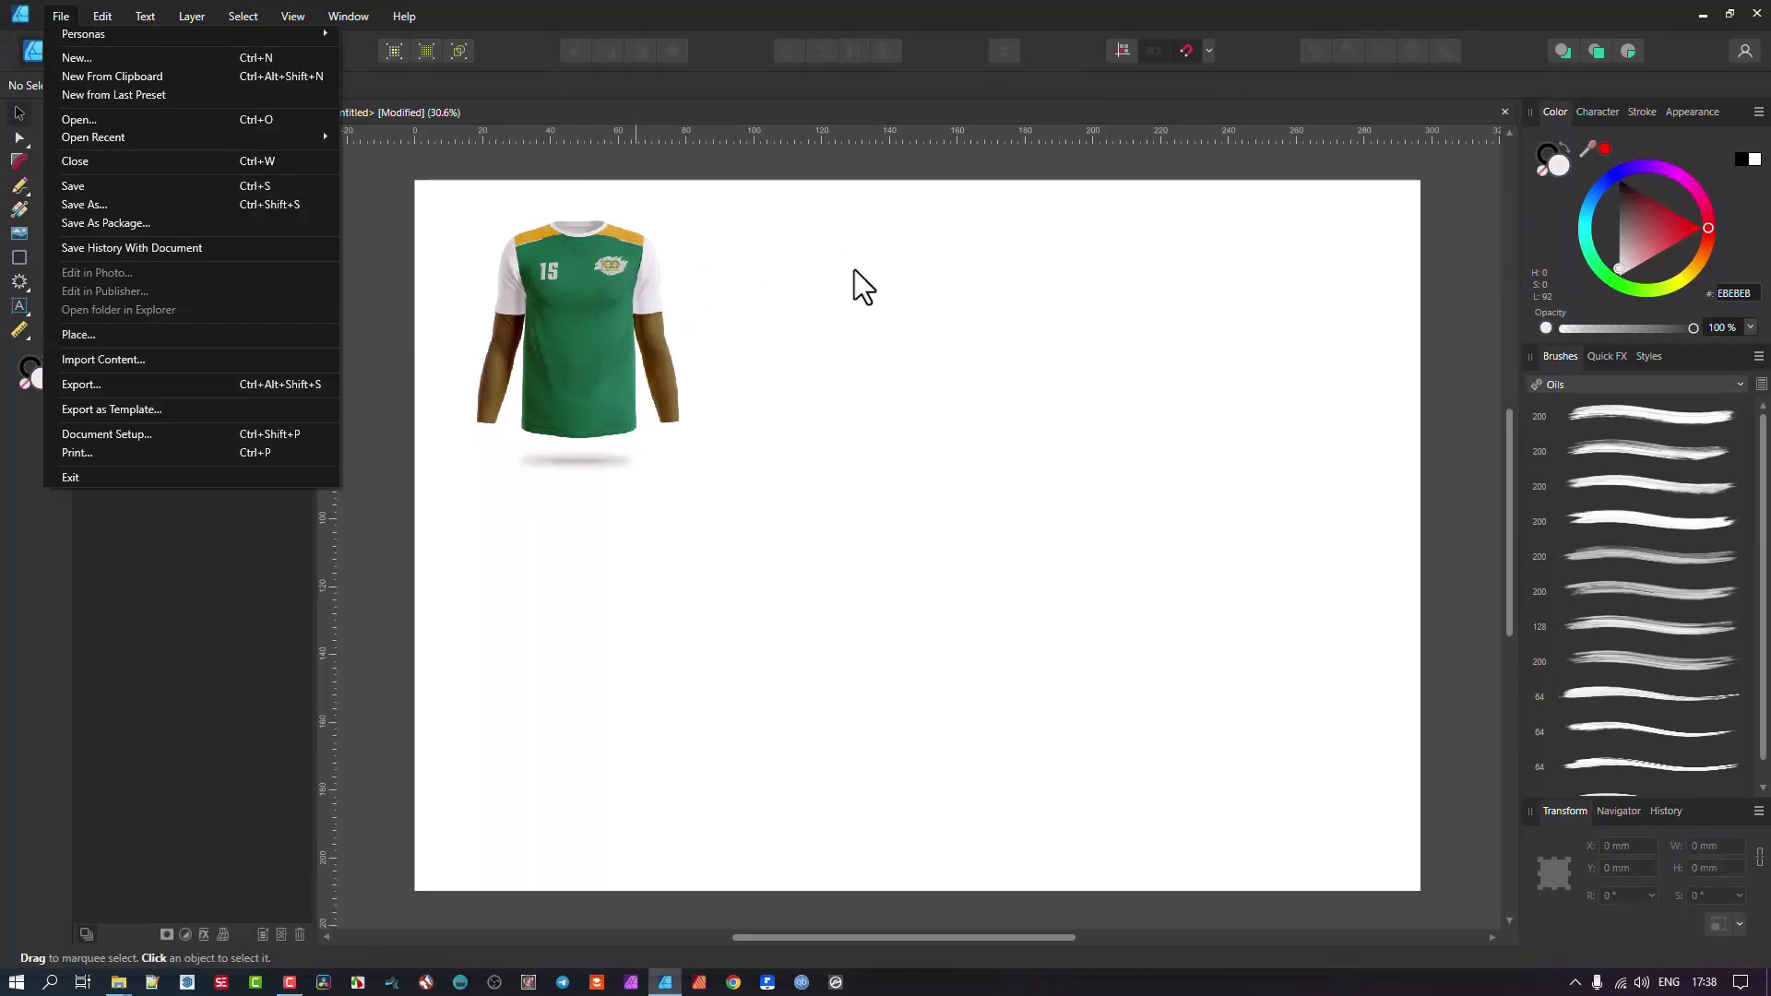
pyautogui.click(590, 275)
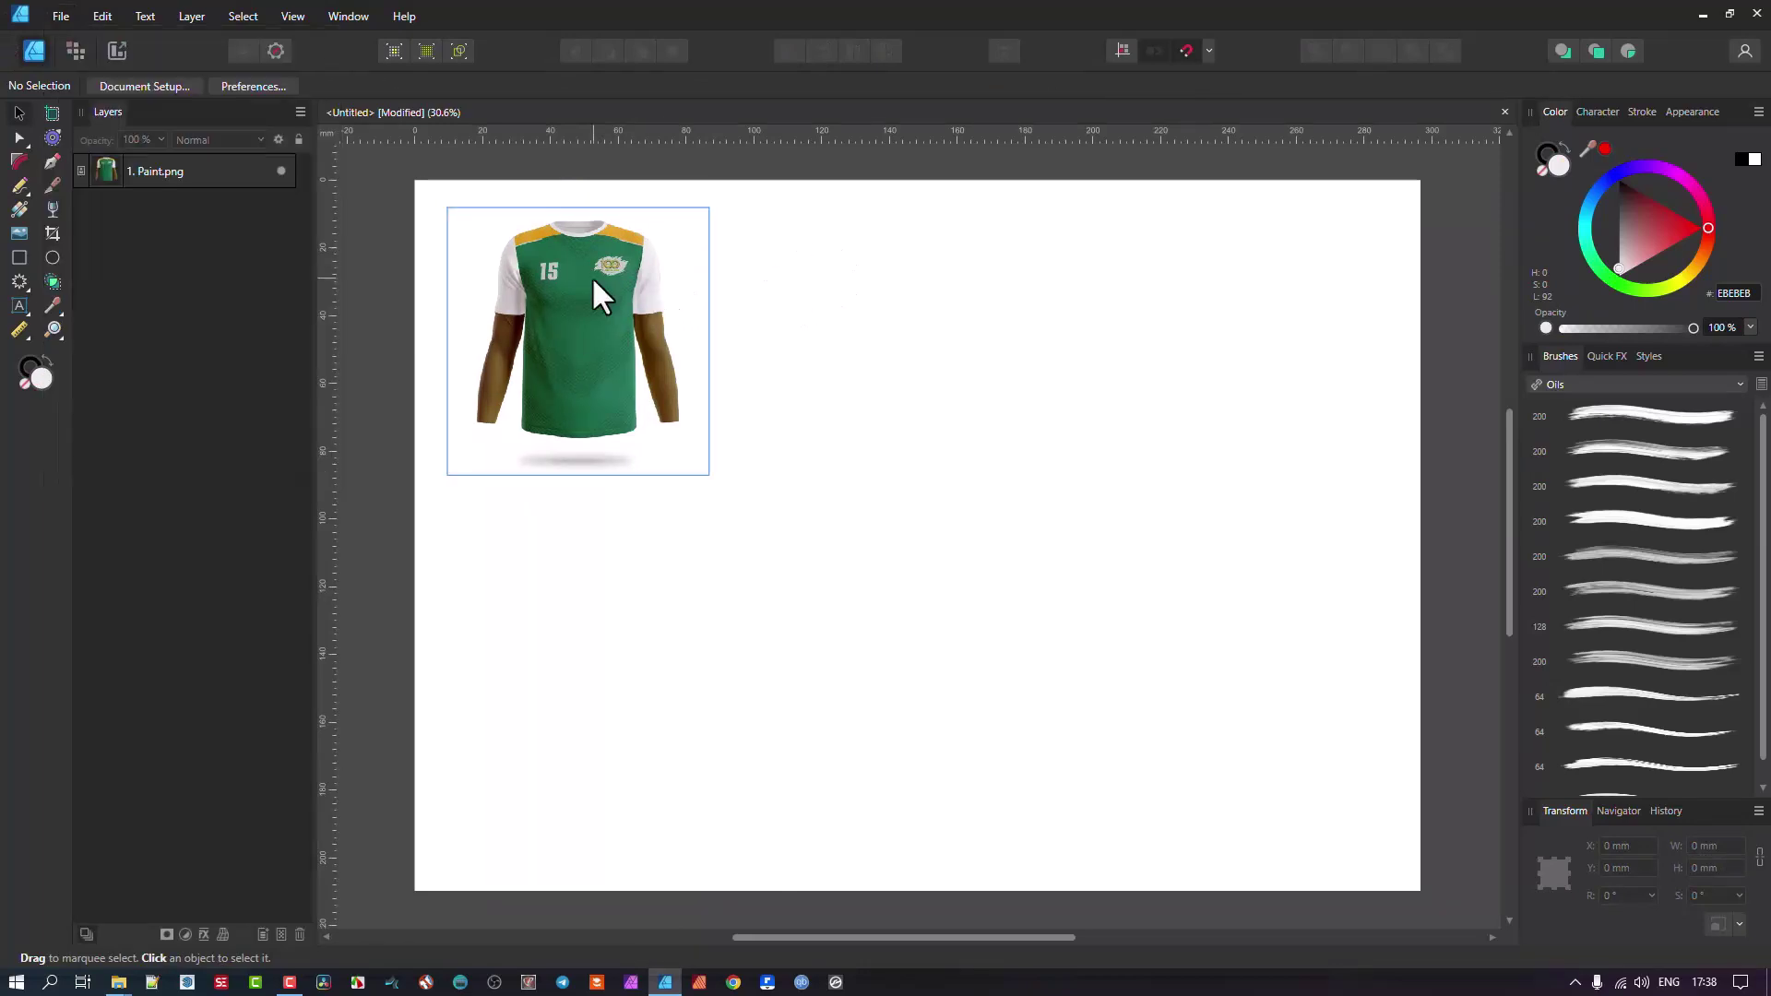
pyautogui.press('Delete')
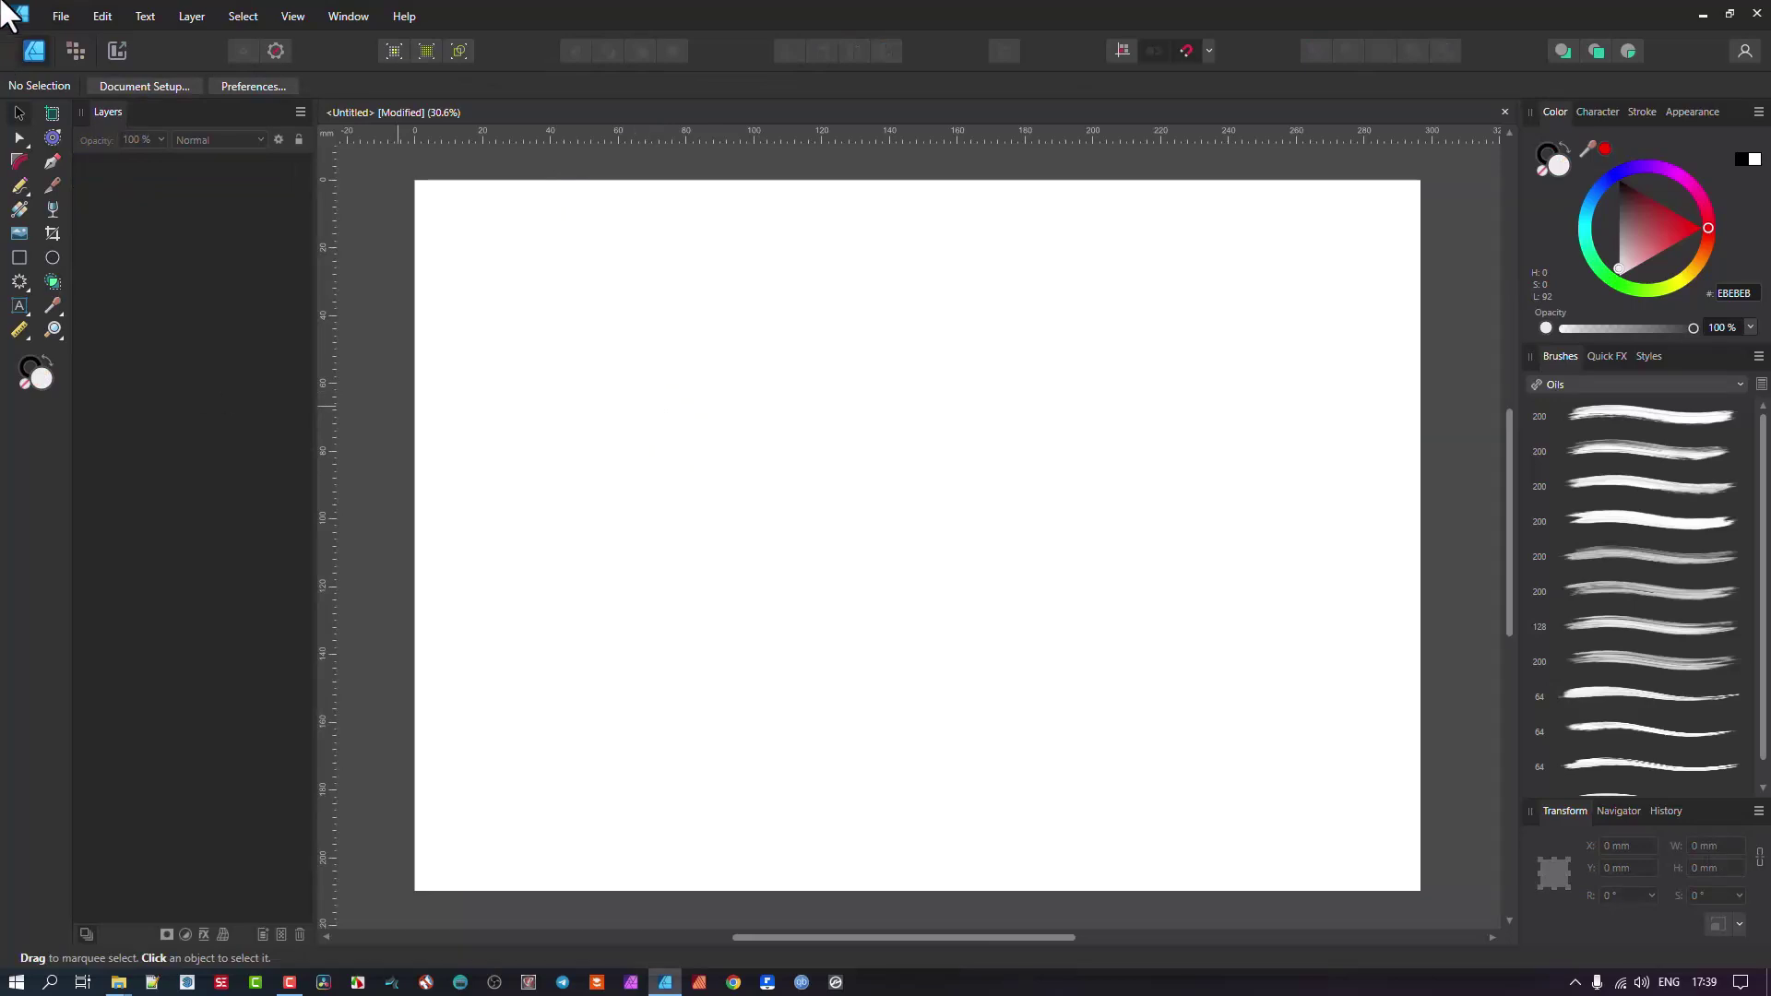
# Load all five images of the mmockup folder for placing, from 1. Paint.png through Jersey Logo4.png
pyautogui.click(55, 17)
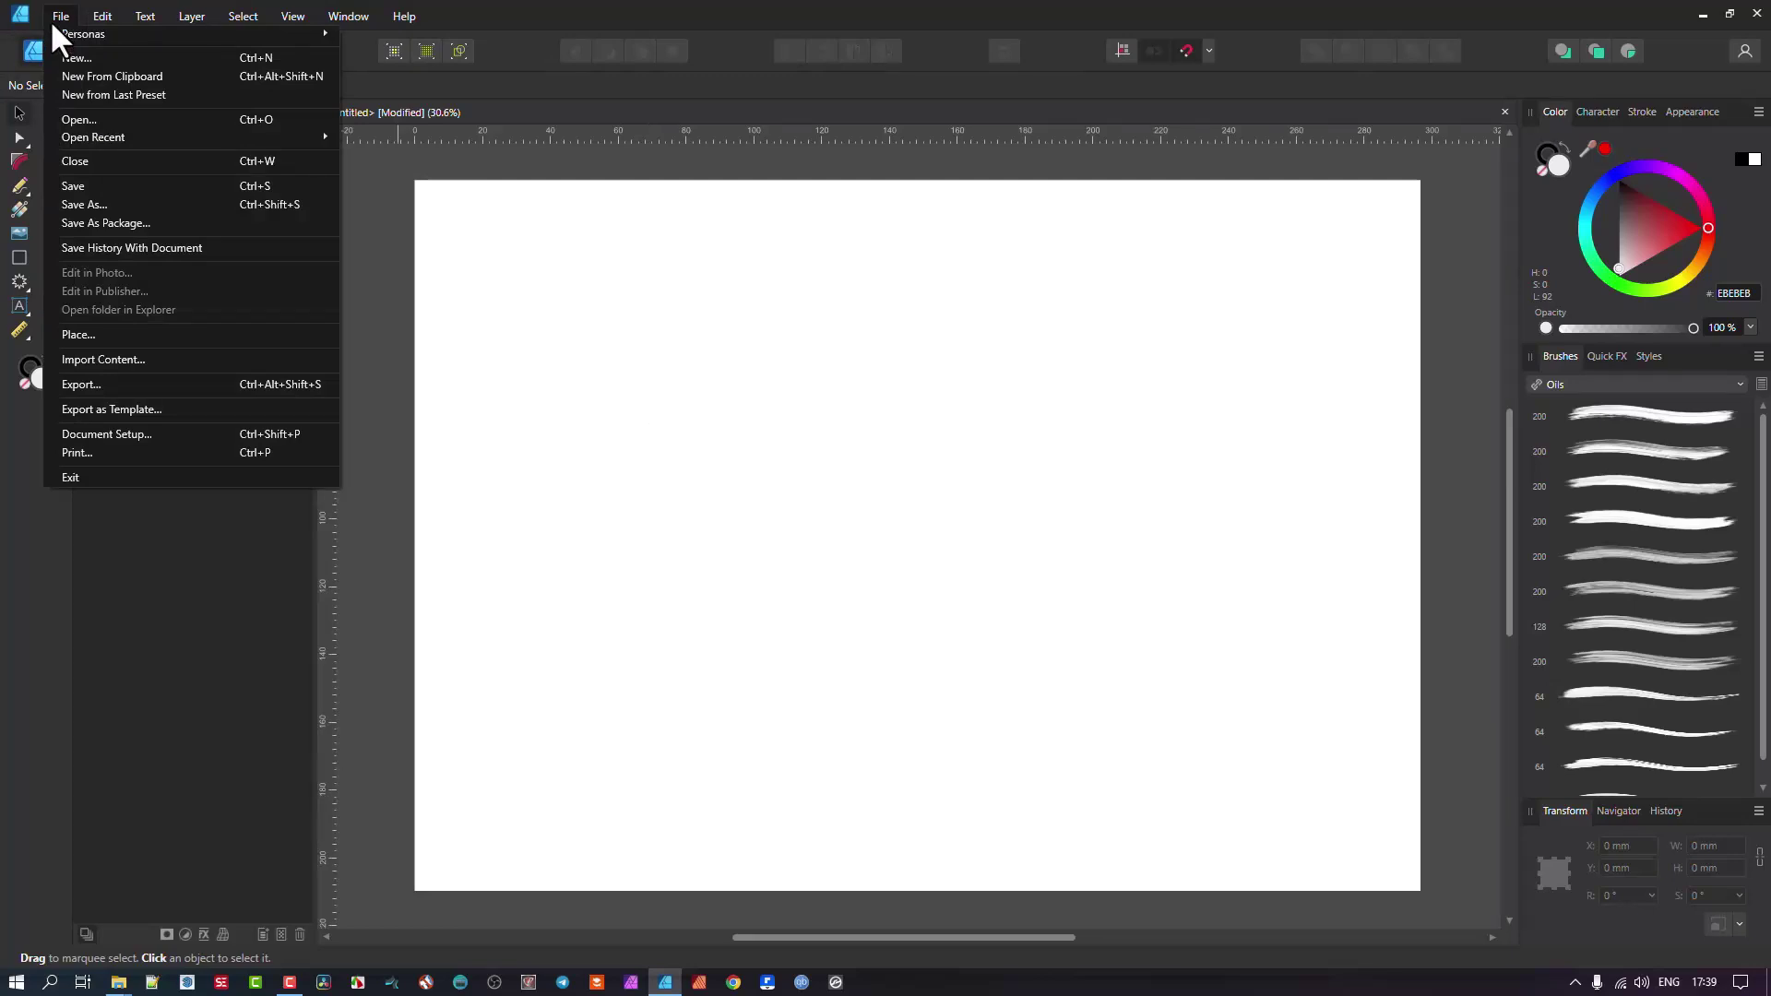
pyautogui.click(129, 332)
pyautogui.click(459, 340)
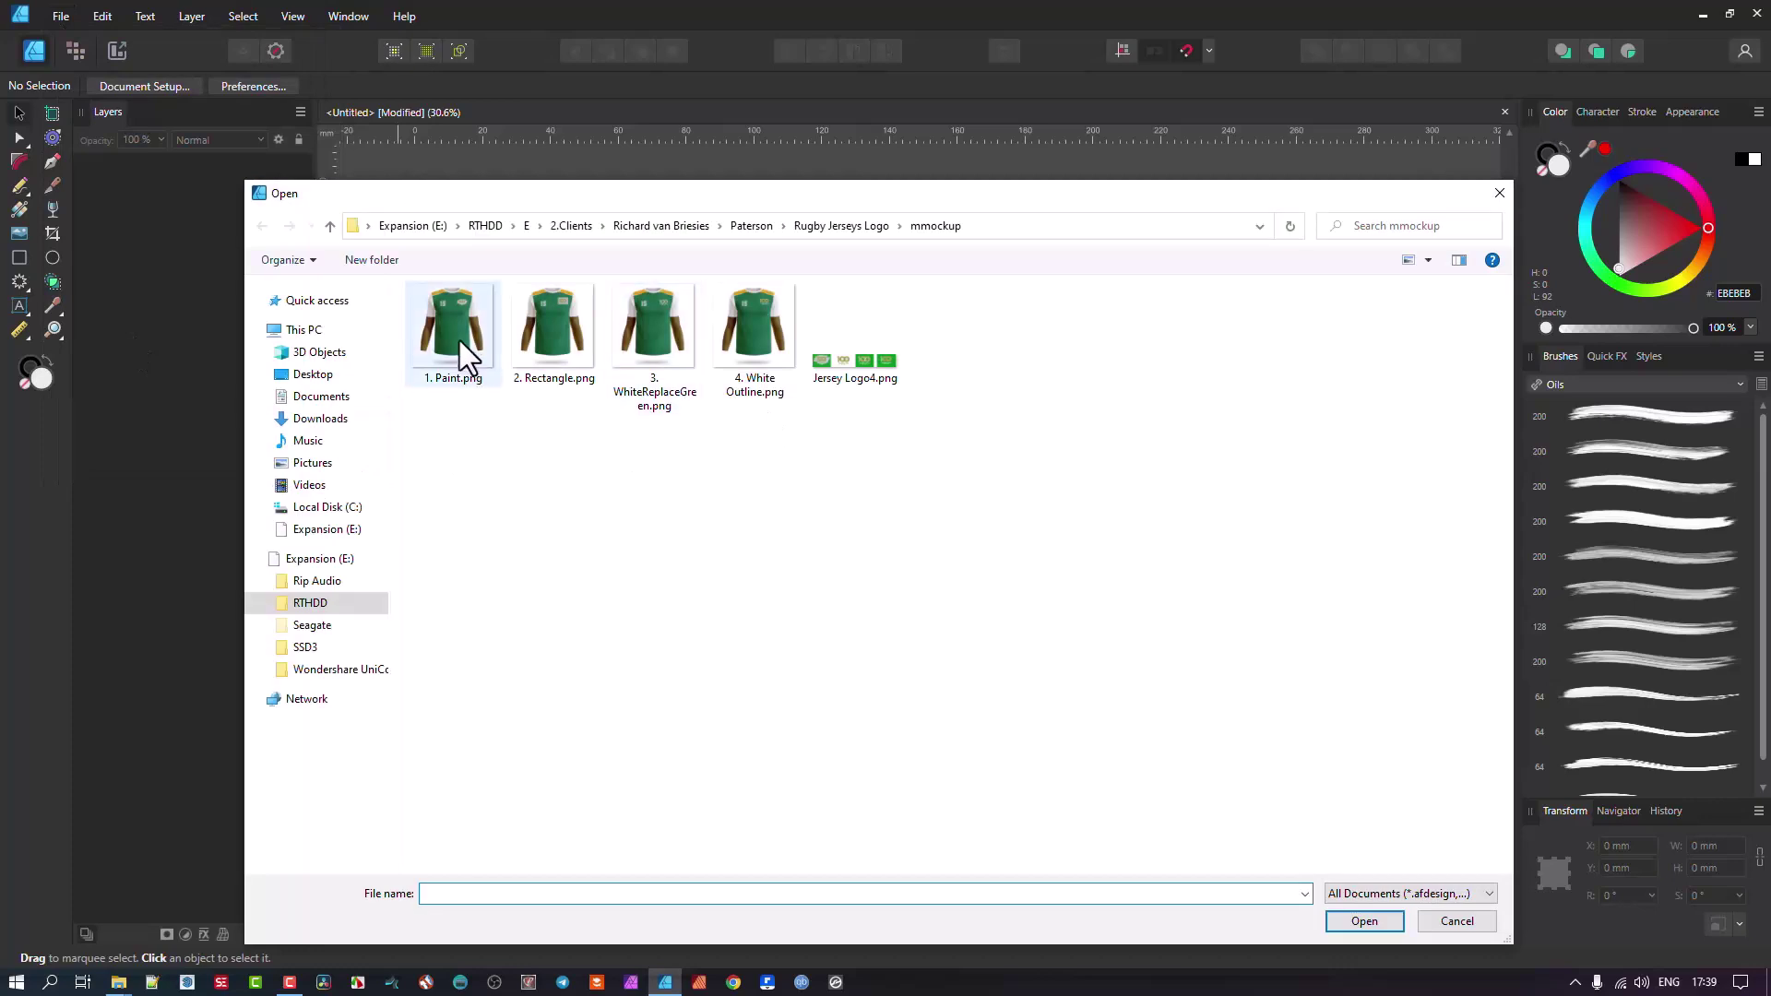
pyautogui.keyDown('shift'); pyautogui.click(881, 332); pyautogui.keyUp('shift')
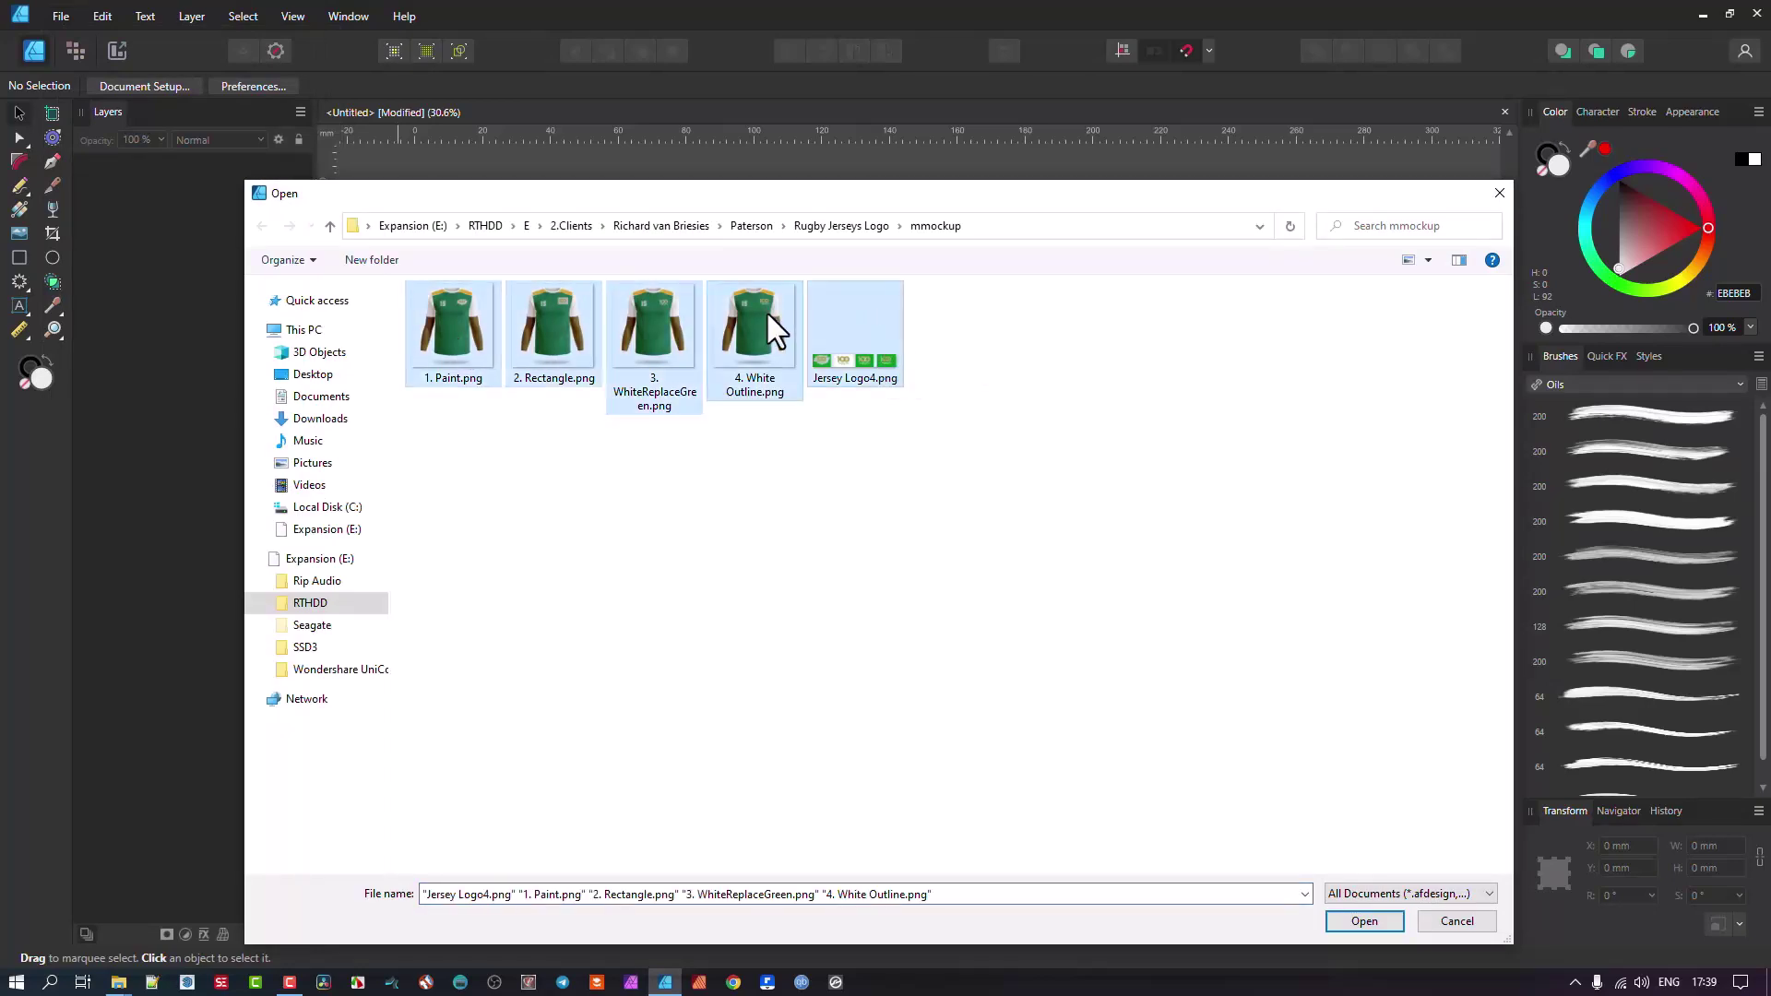
pyautogui.click(1380, 925)
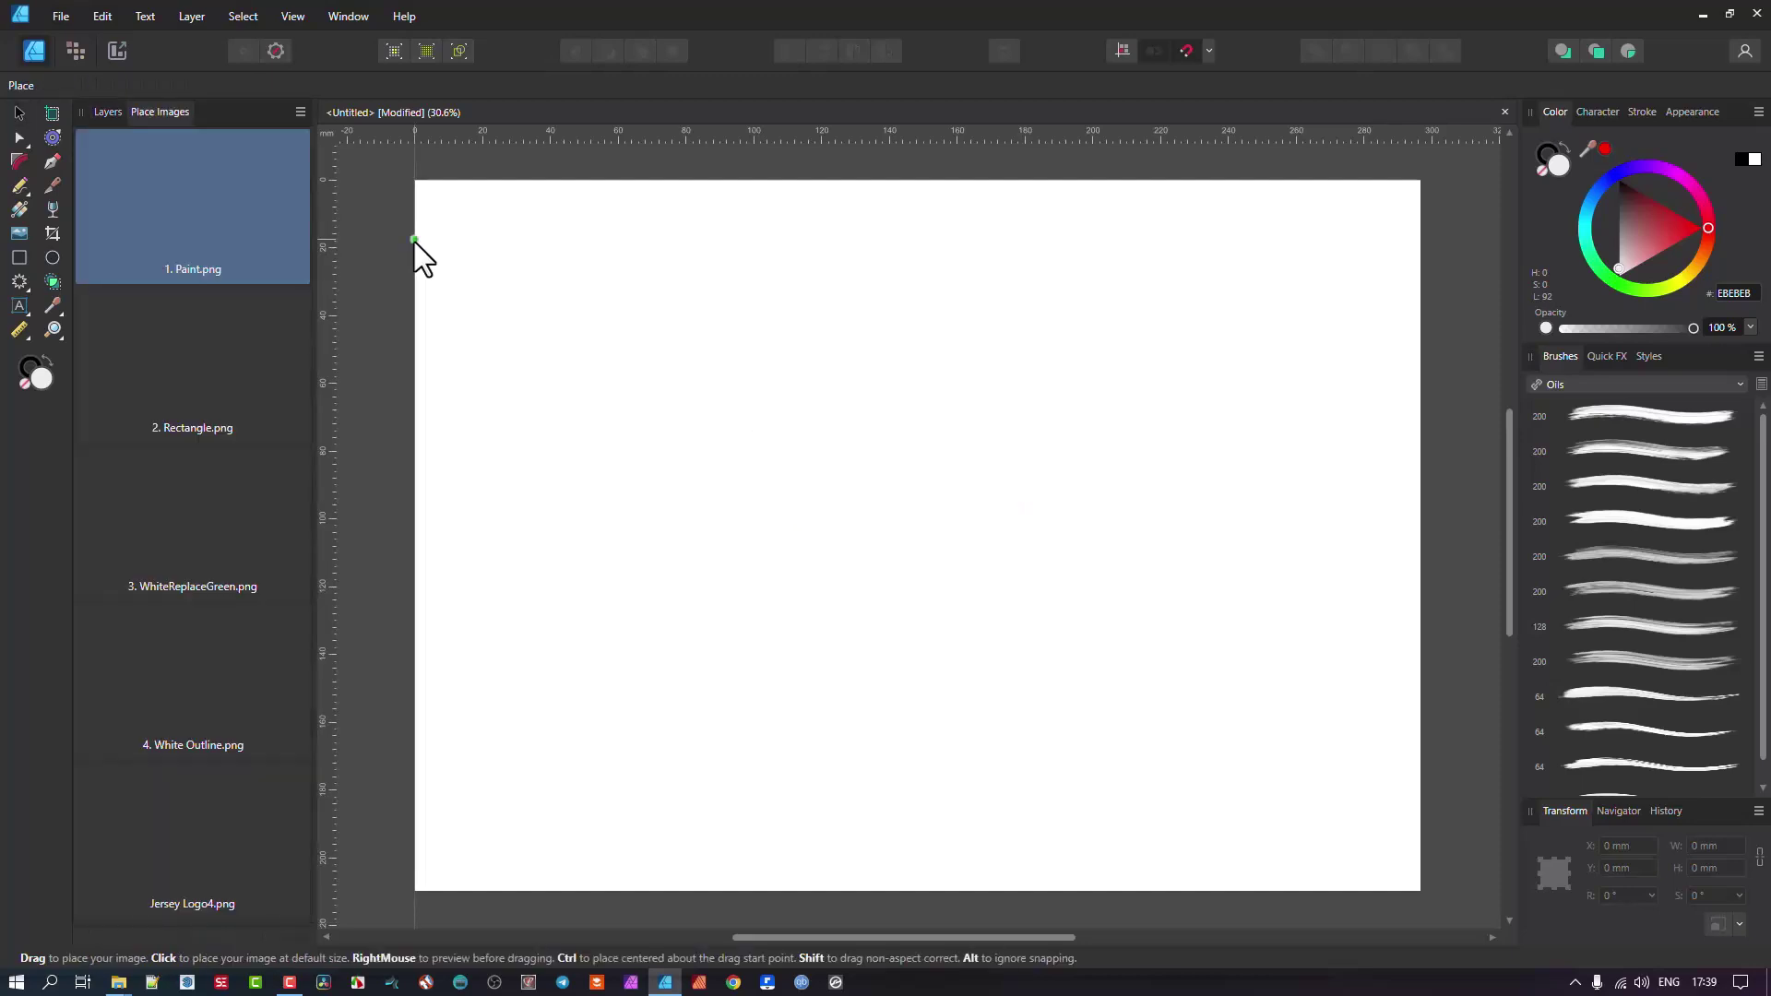
# Float the Place Images panel over the page and dock it back beside the Layers panel
pyautogui.moveTo(163, 107); pyautogui.dragTo(713, 338)
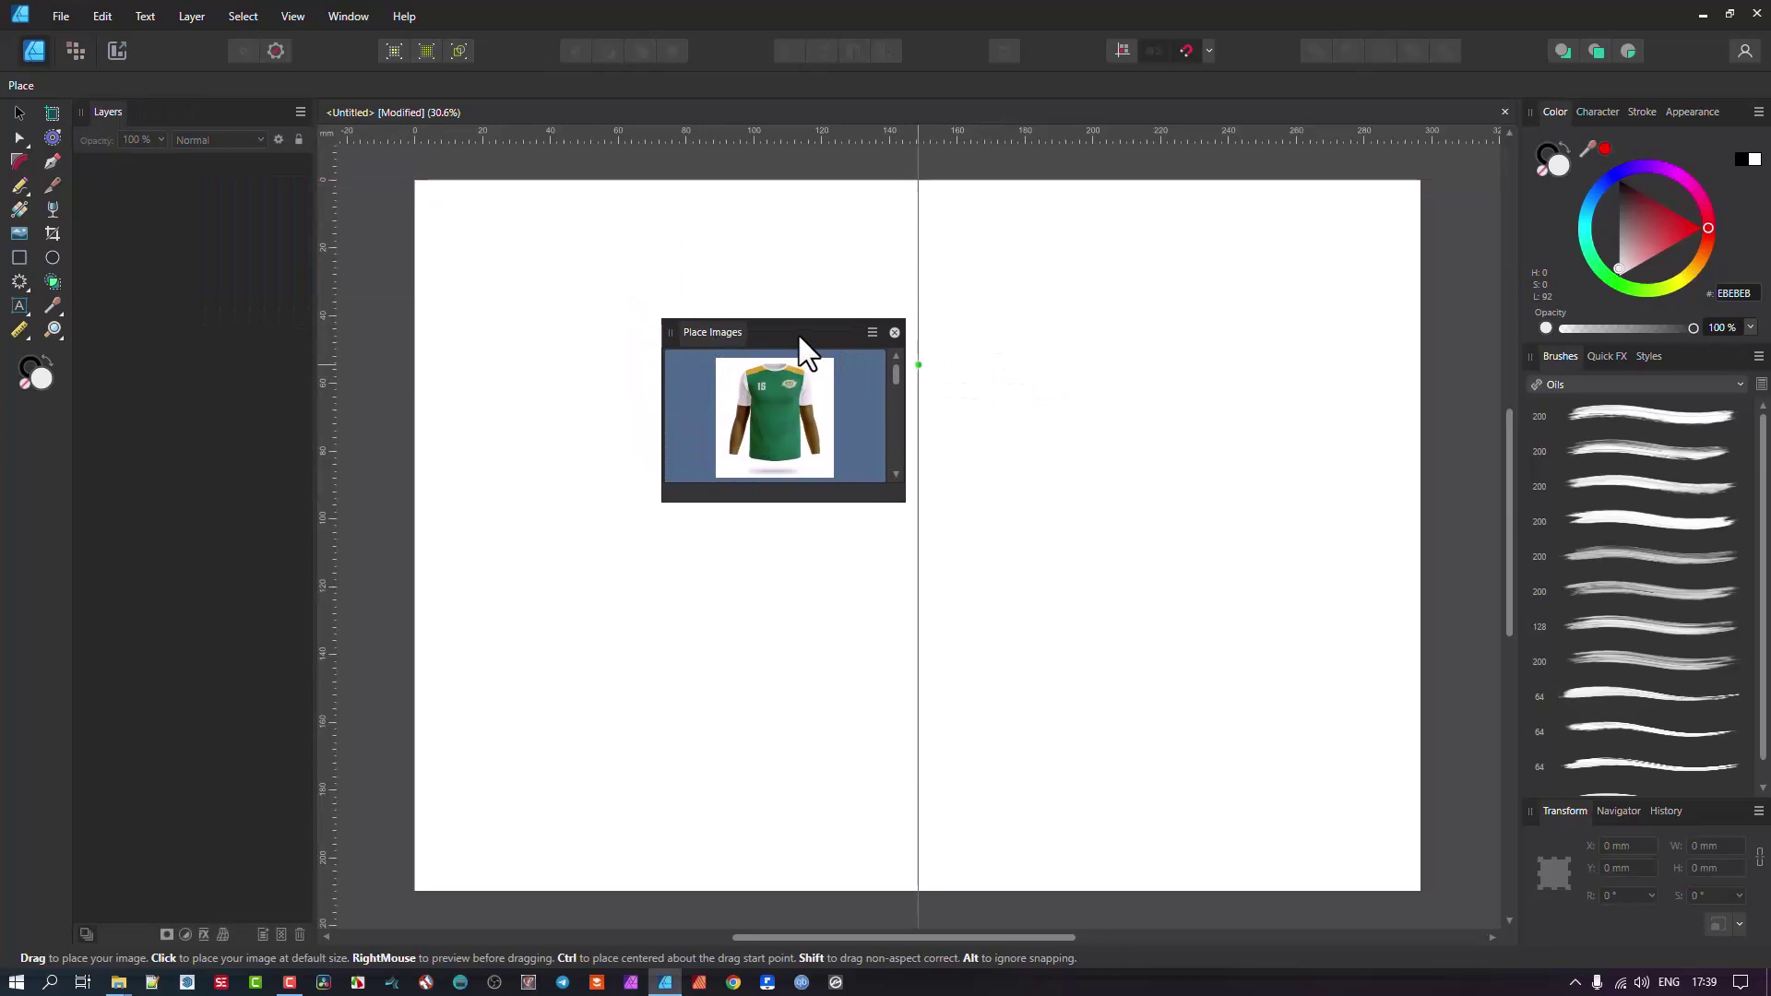
pyautogui.click(348, 18)
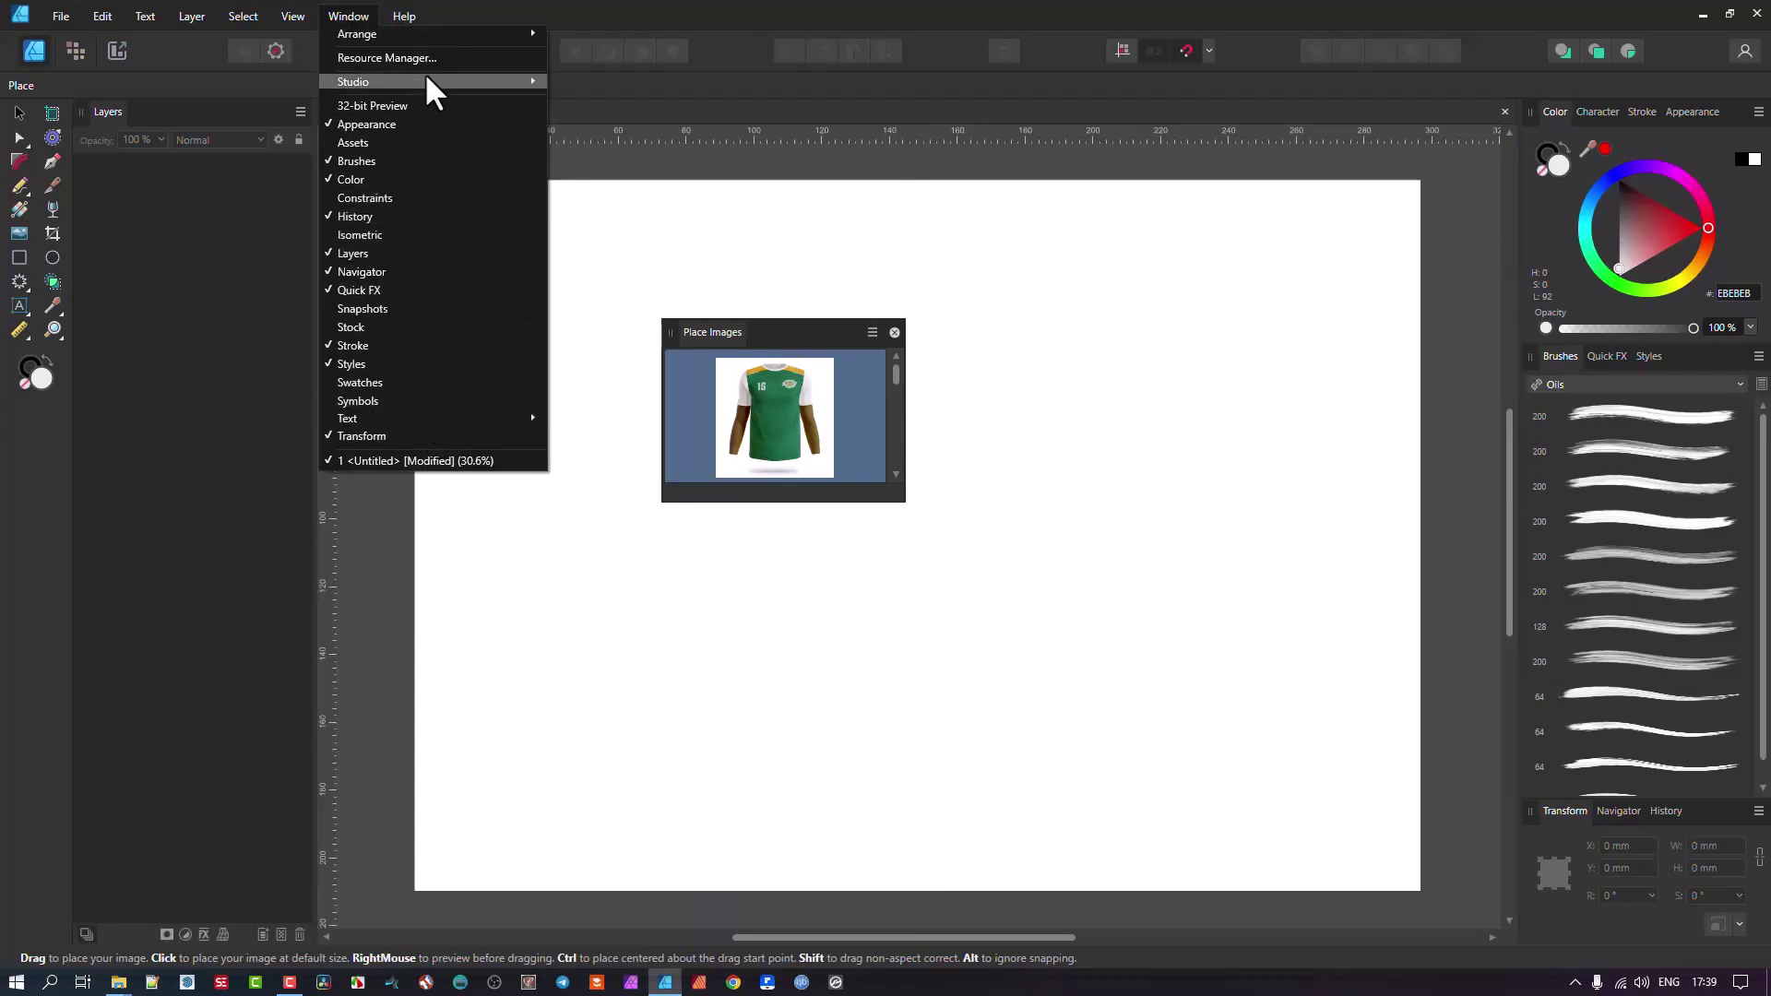
pyautogui.moveTo(426, 79)
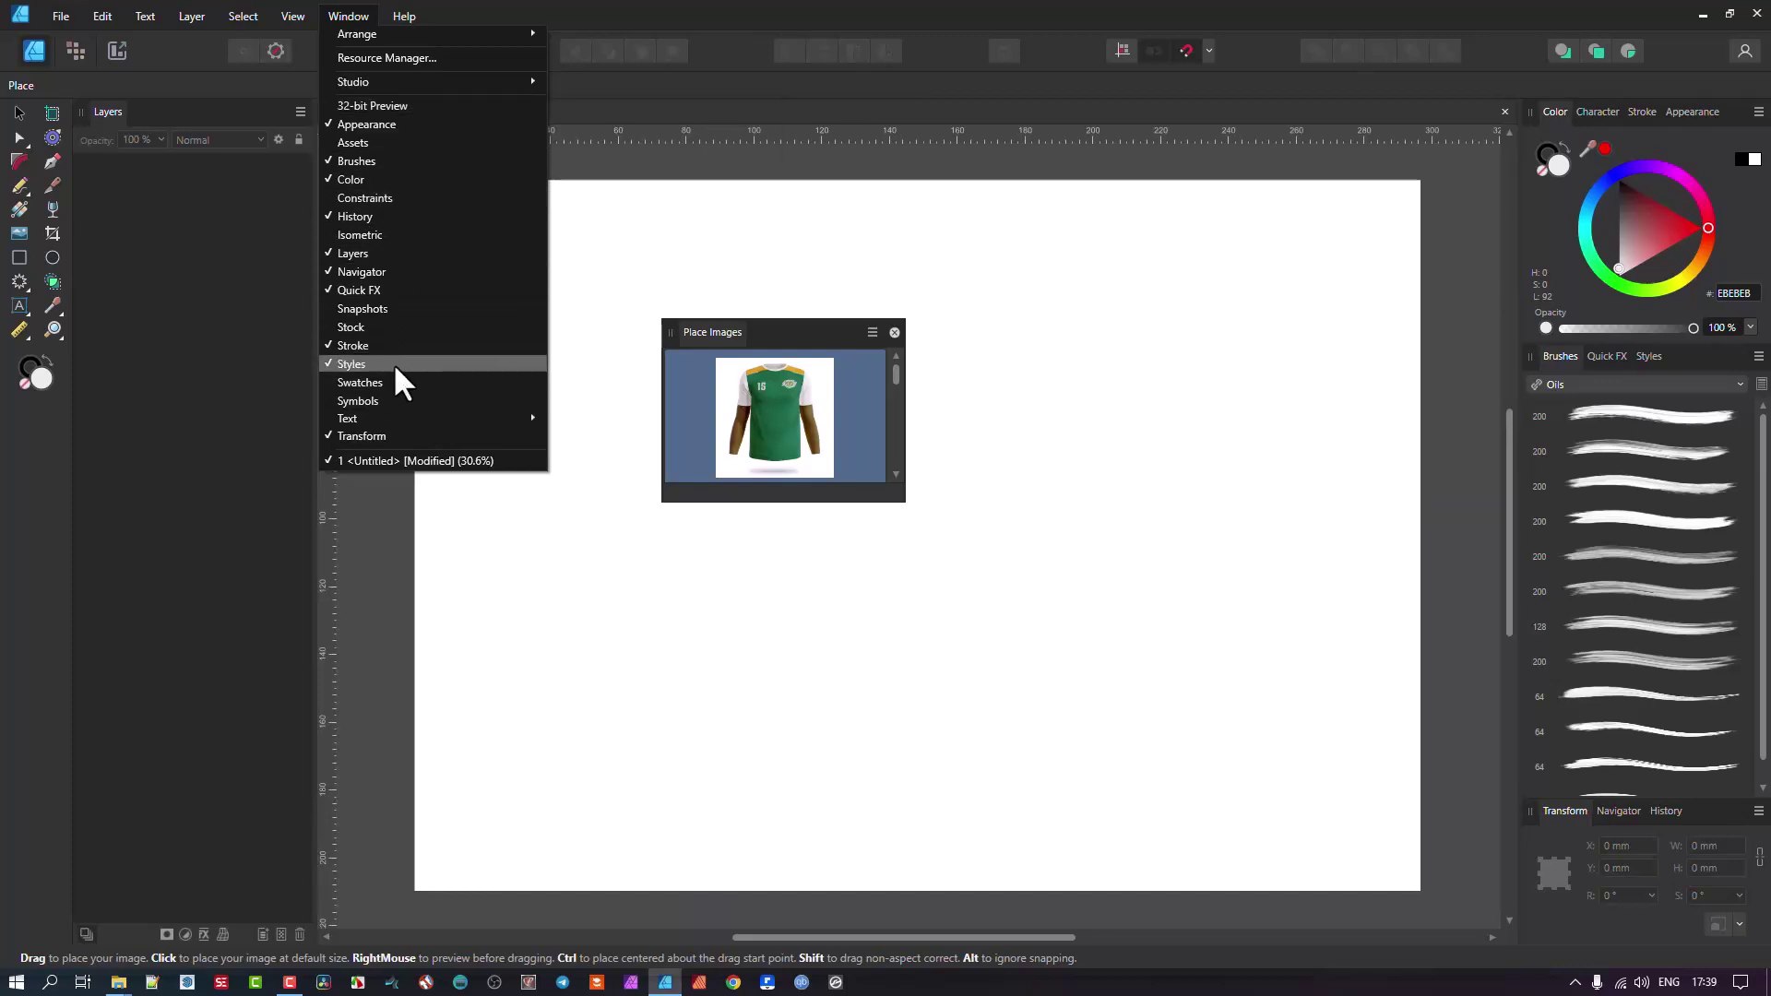
pyautogui.click(745, 336)
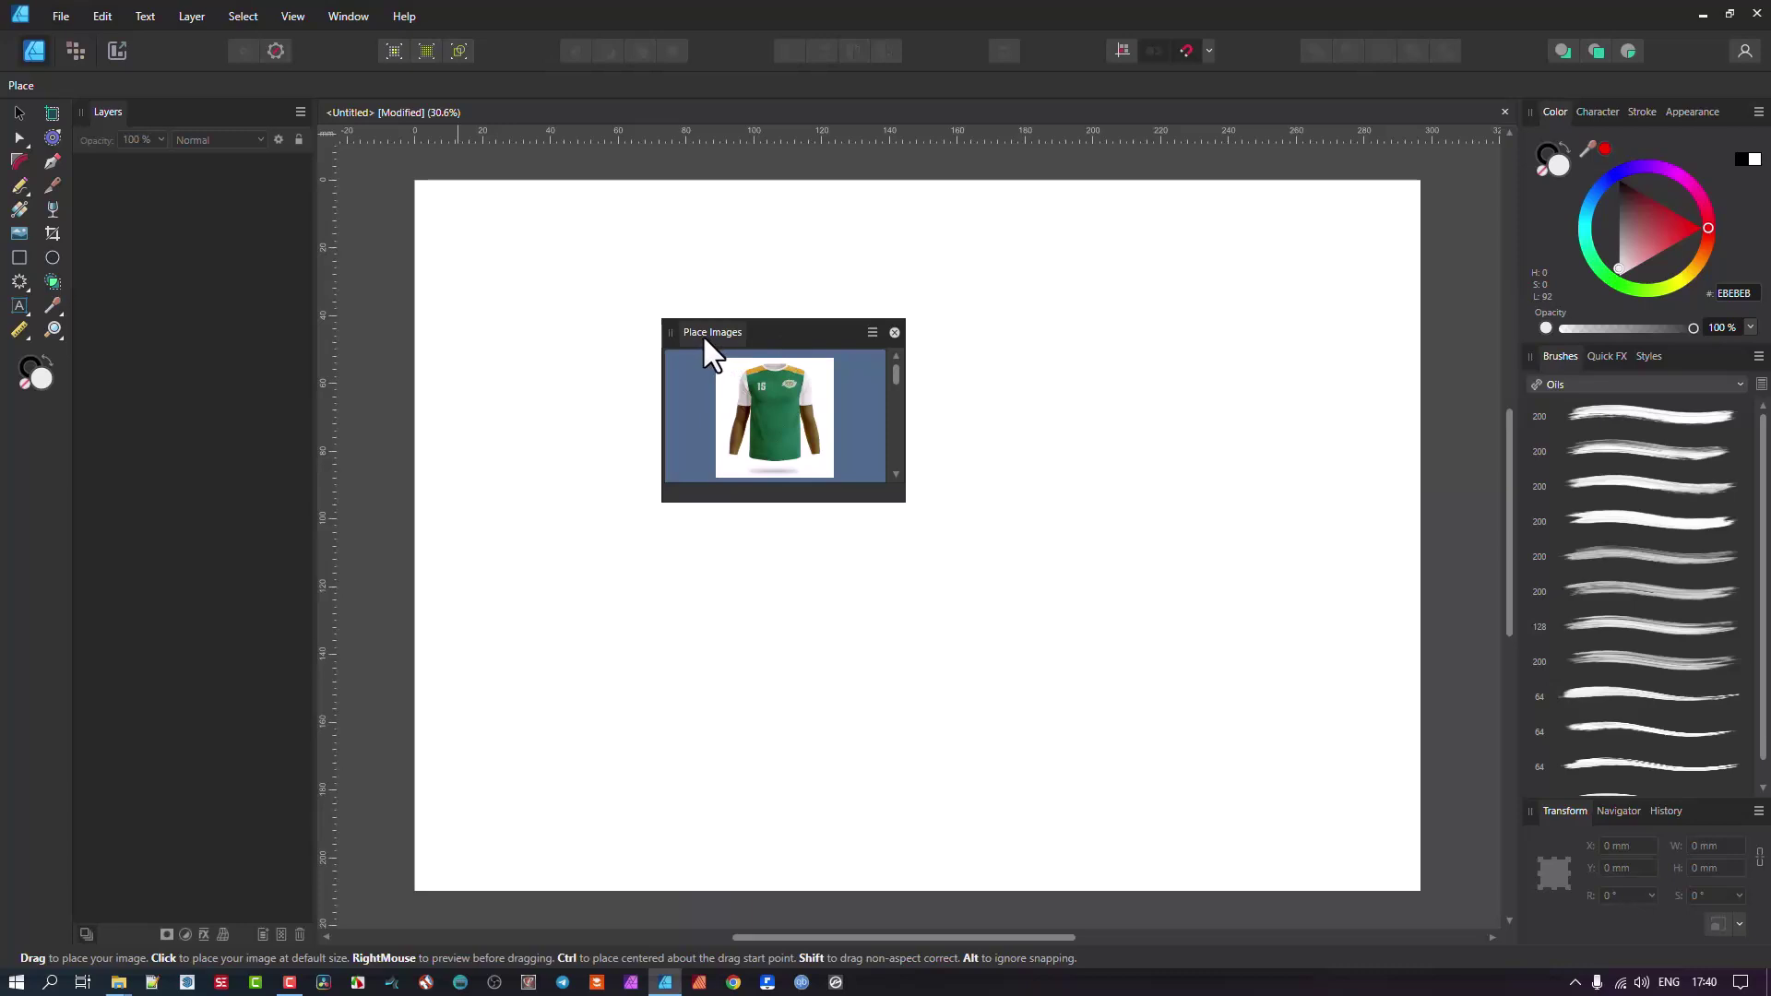
pyautogui.moveTo(892, 448); pyautogui.dragTo(898, 369)
pyautogui.moveTo(668, 339); pyautogui.dragTo(170, 122)
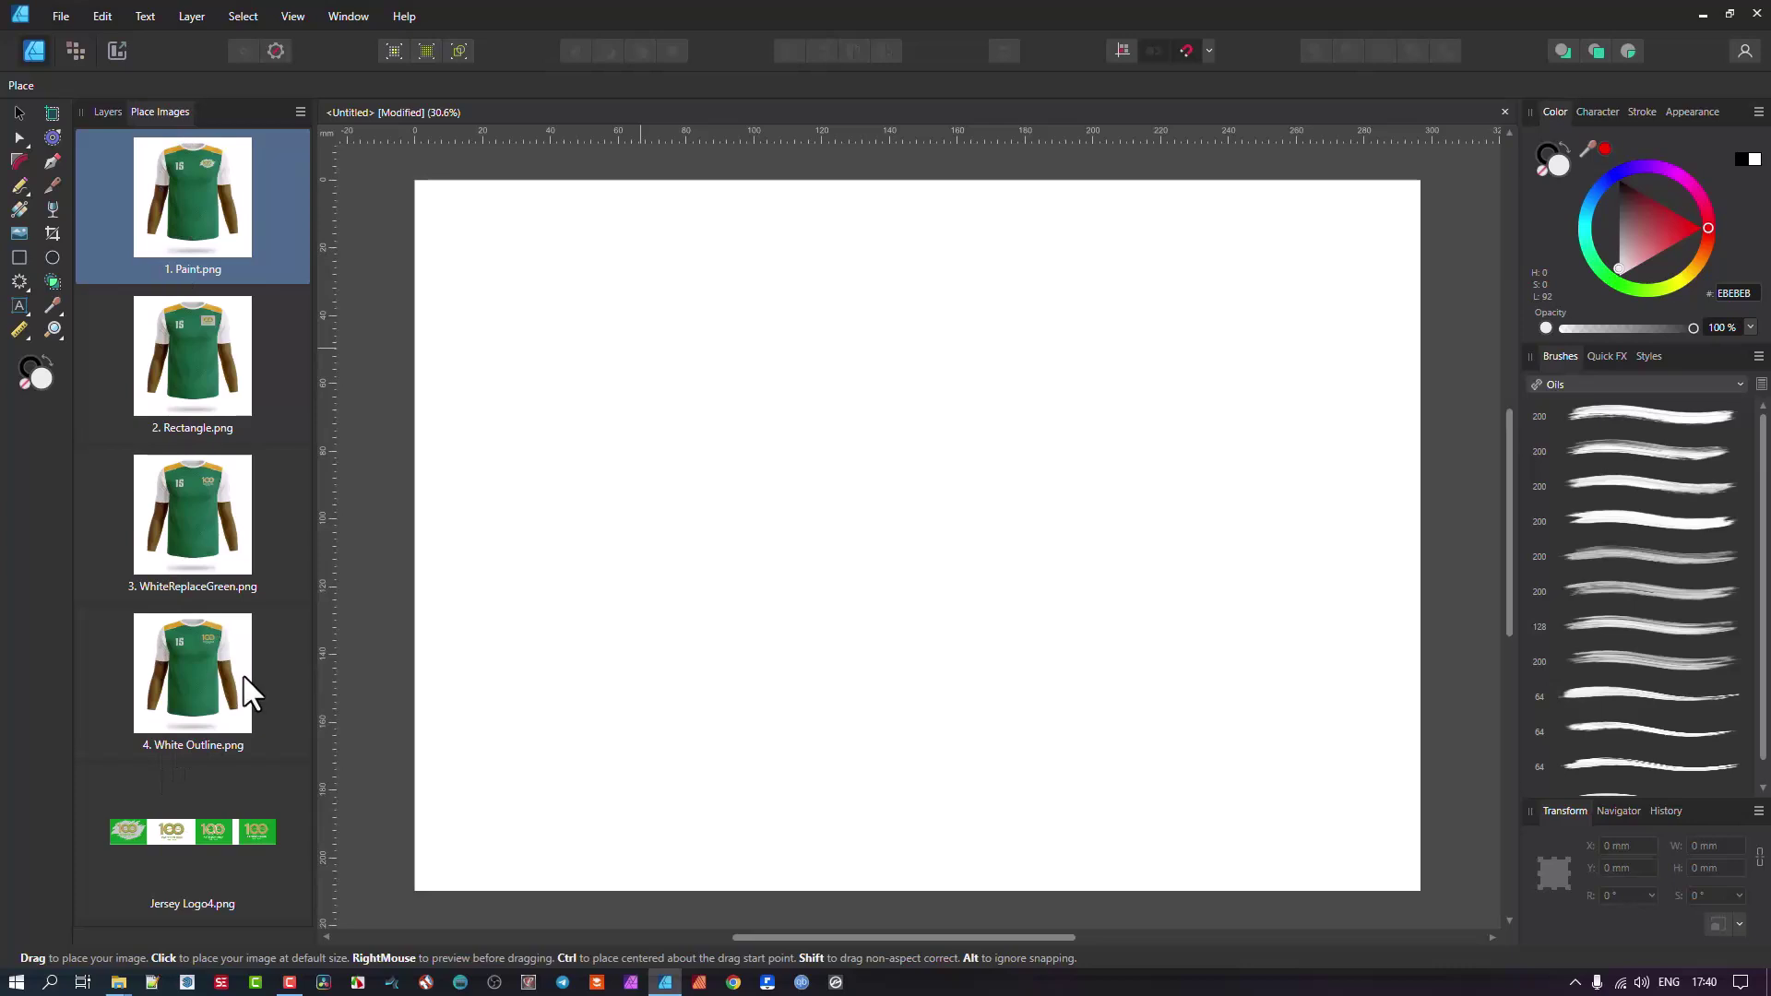
# Choose 2. Rectangle.png from the loaded images and place it in the page's upper left corner
pyautogui.click(194, 353)
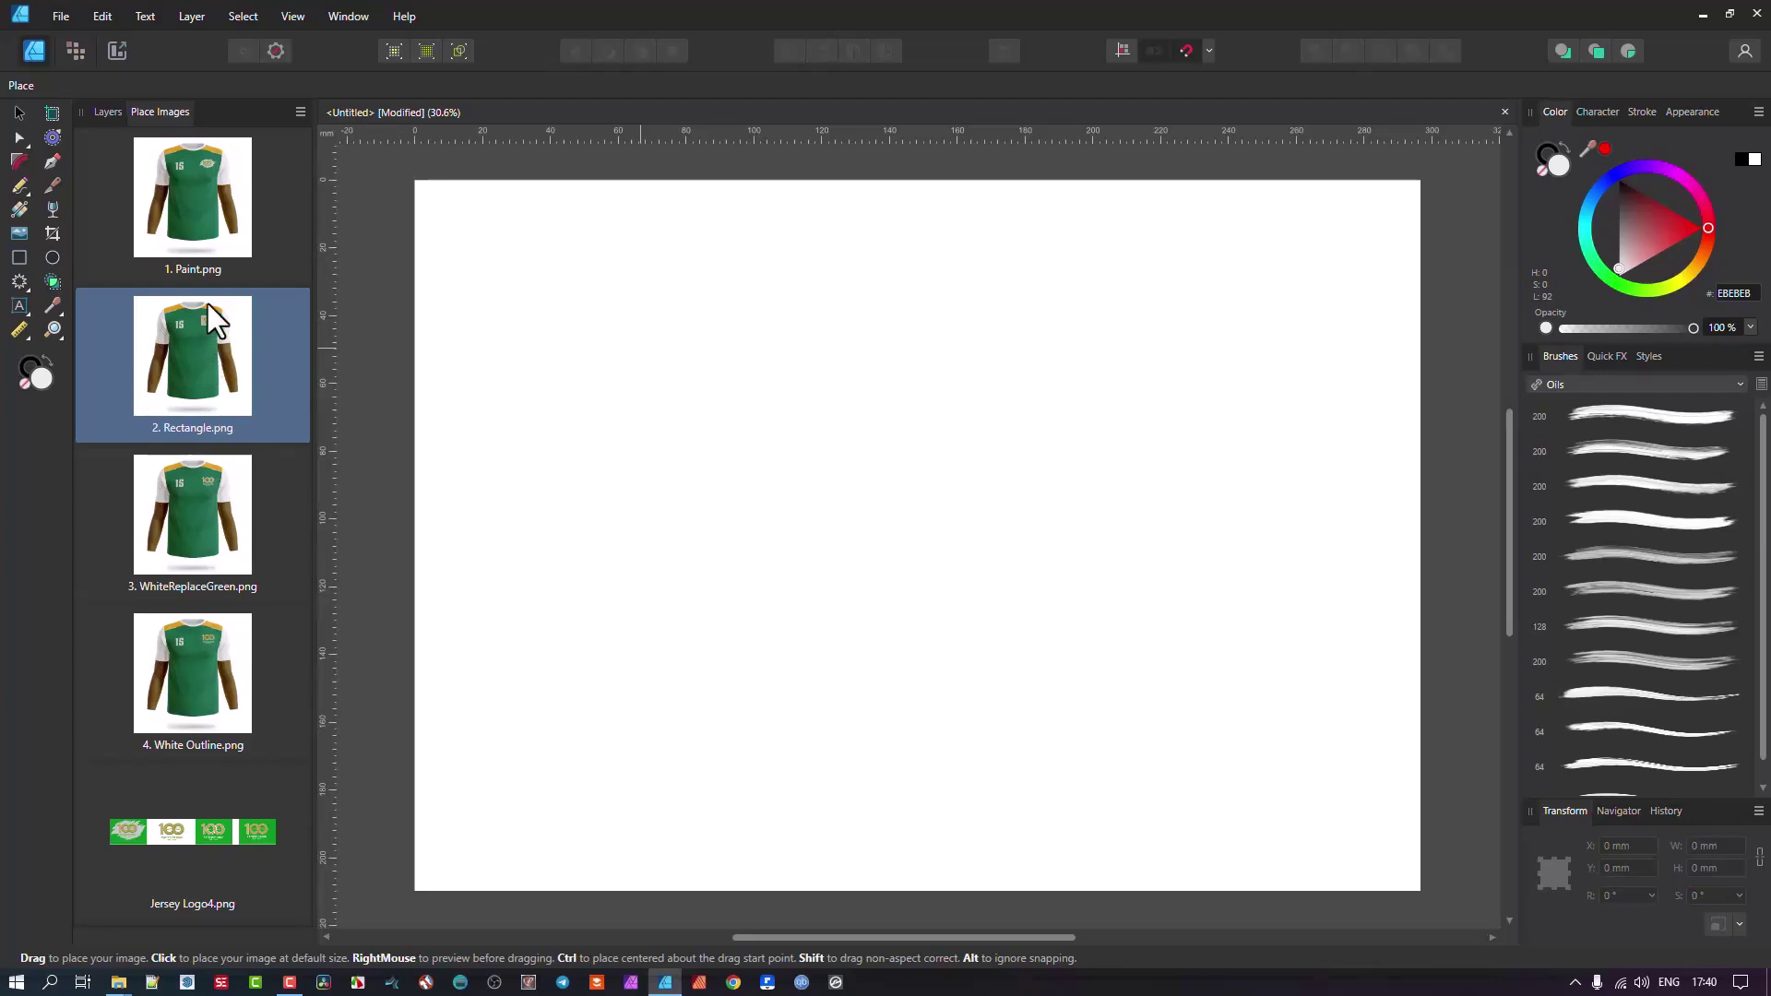
pyautogui.click(199, 184)
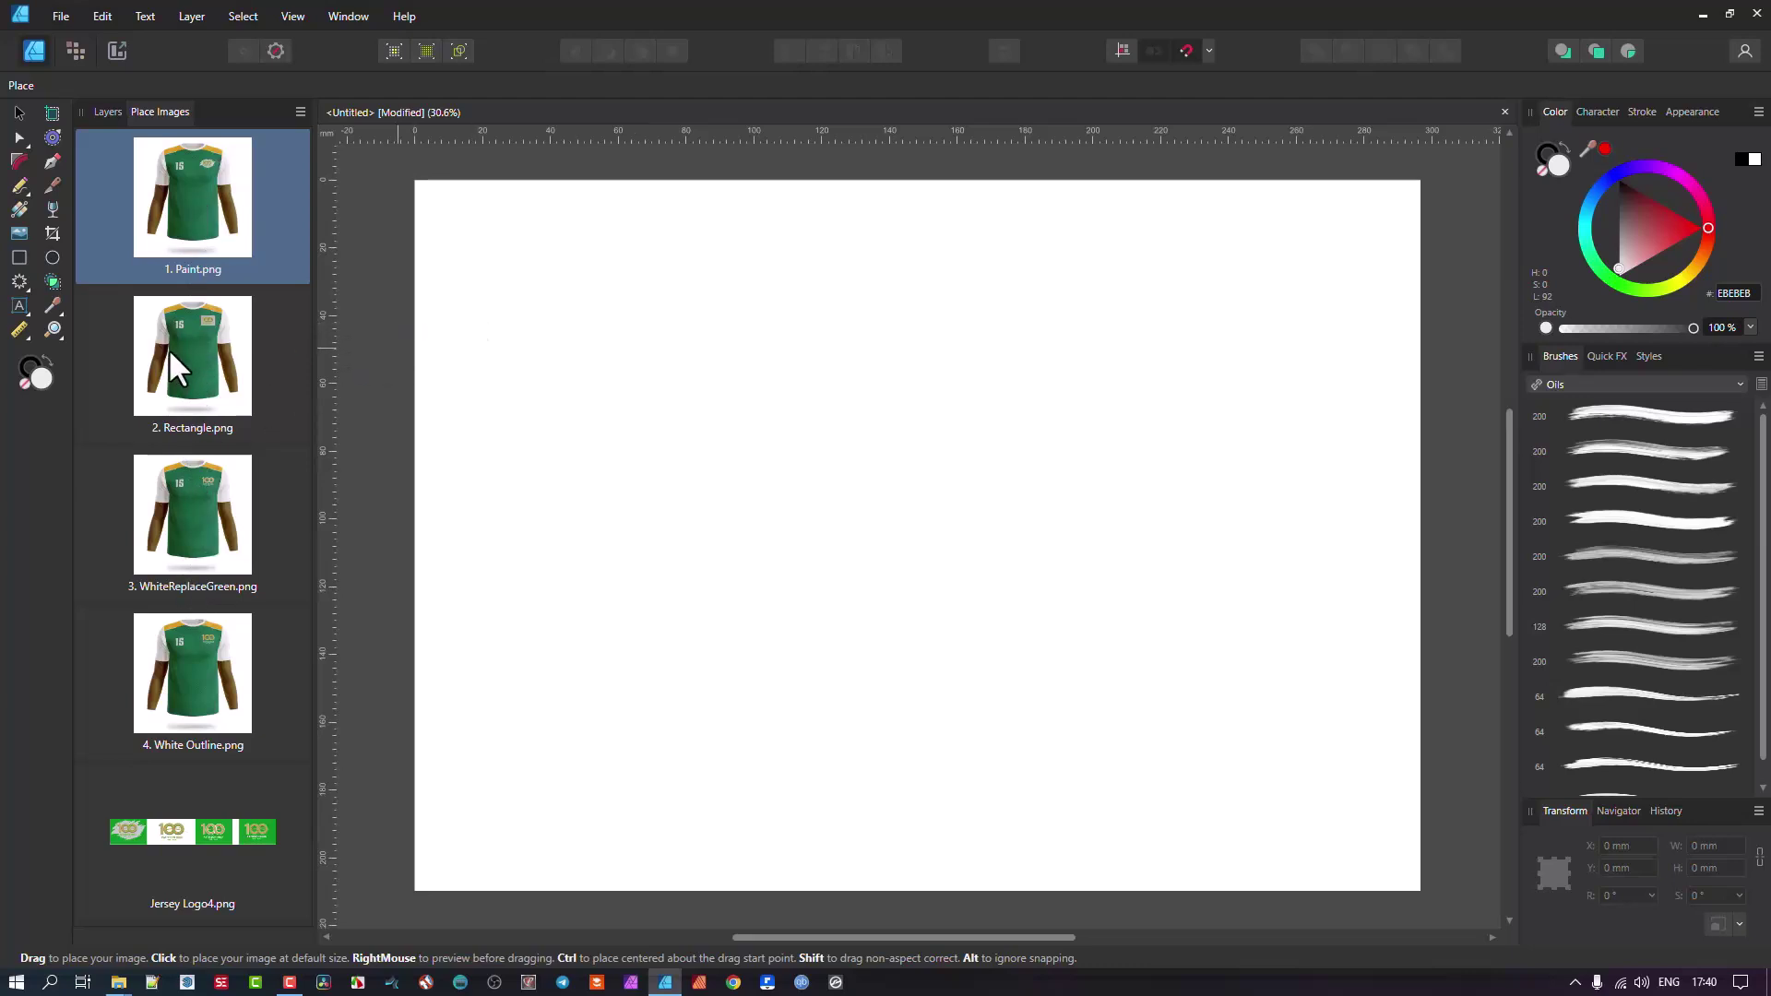
pyautogui.click(186, 329)
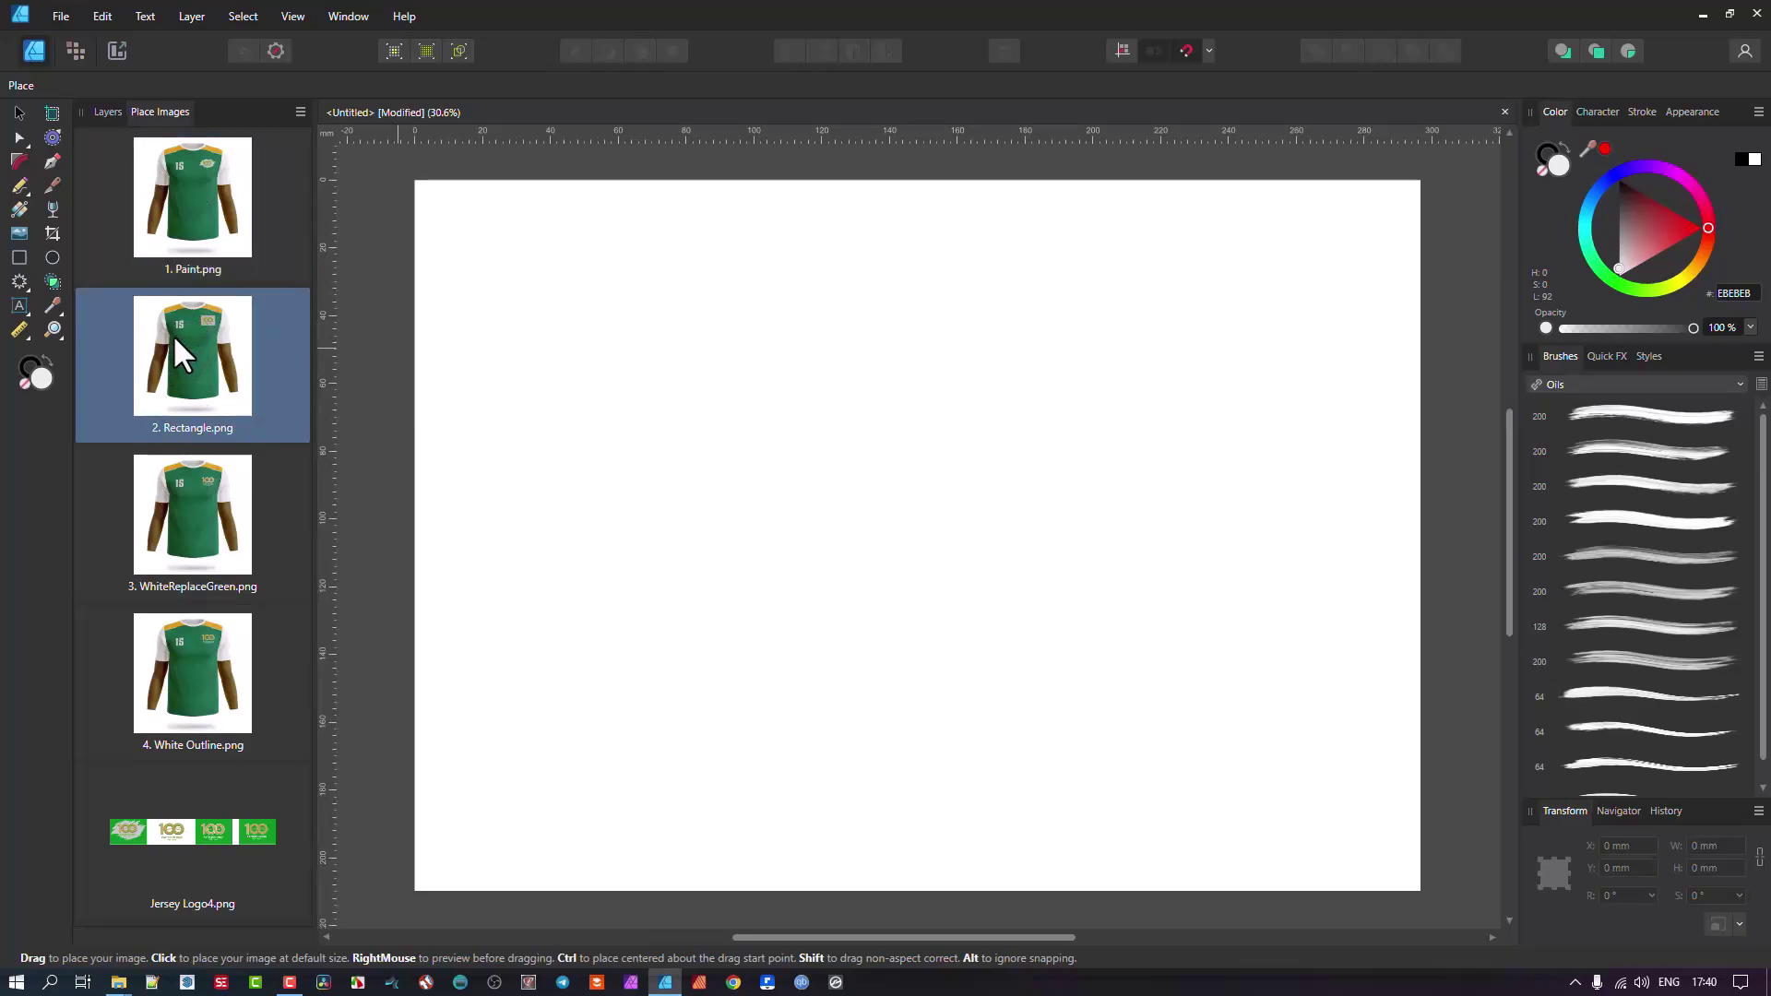
pyautogui.moveTo(425, 193)
pyautogui.mouseDown()
pyautogui.moveTo(577, 501)
pyautogui.moveTo(652, 593)
pyautogui.mouseUp()
# Place 1. Paint.png at a similar size directly to the right of the first jersey
pyautogui.click(208, 182)
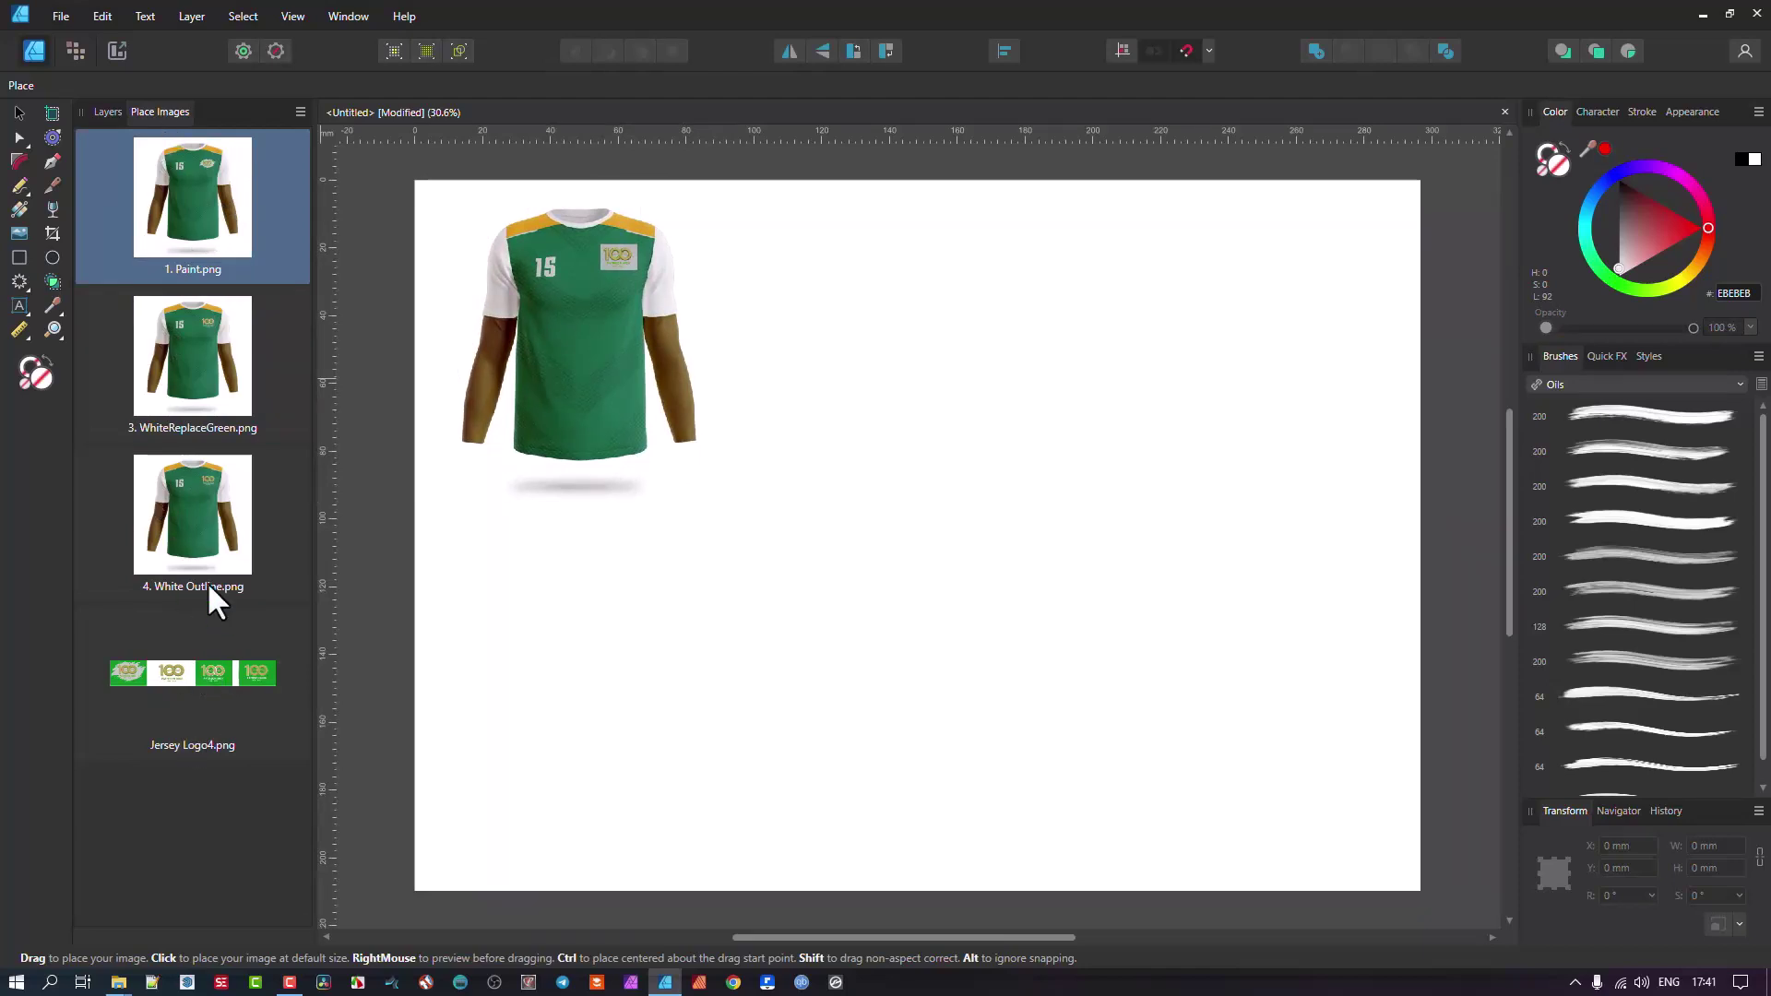
pyautogui.click(208, 518)
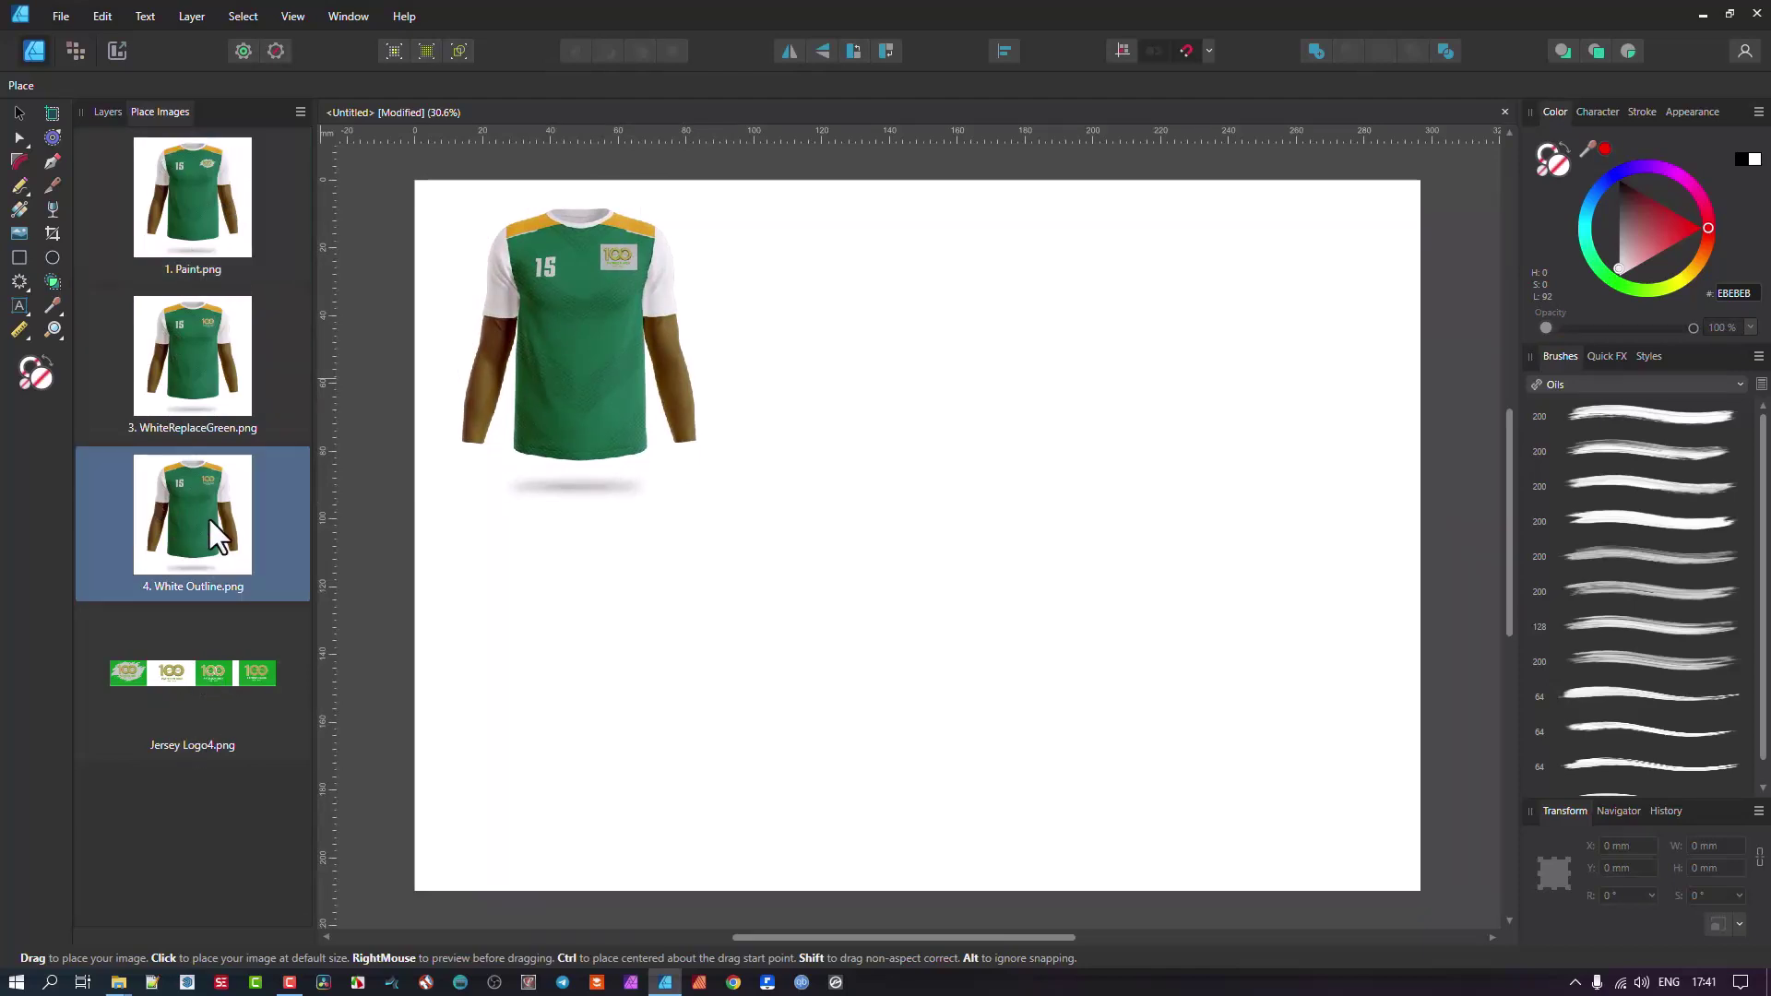
pyautogui.click(196, 201)
pyautogui.moveTo(733, 195)
pyautogui.mouseDown()
pyautogui.moveTo(787, 494)
pyautogui.moveTo(933, 599)
pyautogui.mouseUp()
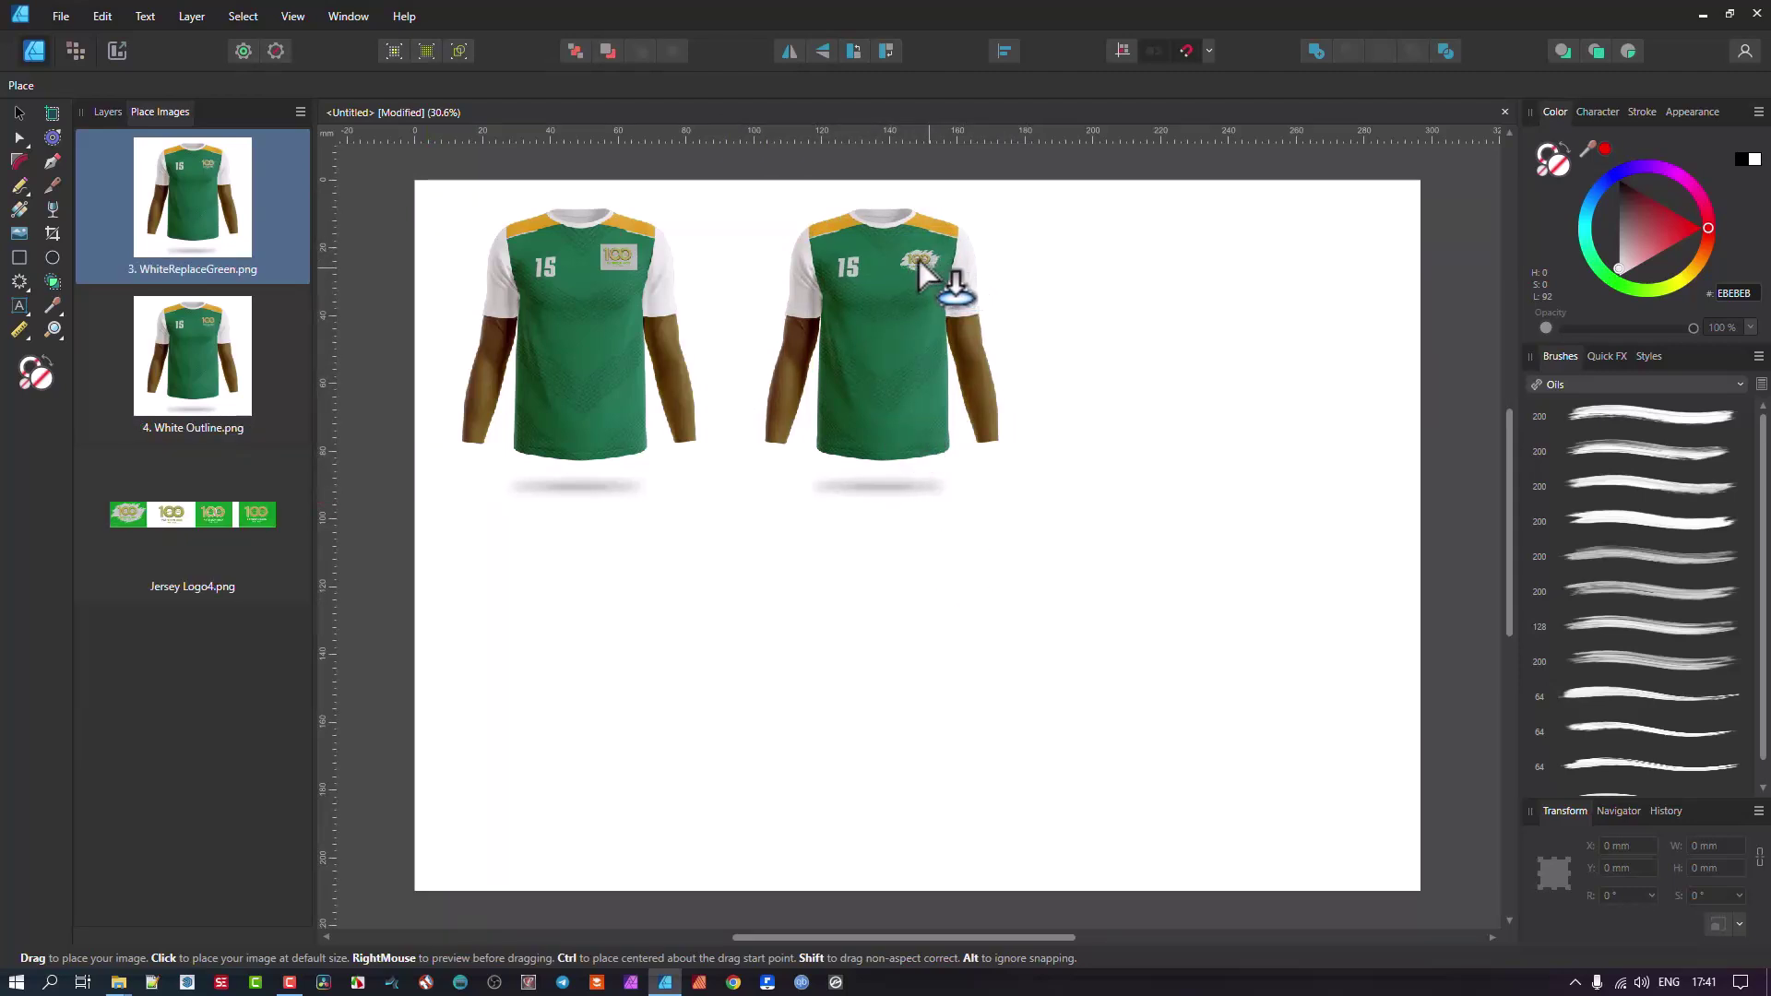
# Place 3. WhiteReplaceGreen.png as the third jersey in the top row, level with the other two
pyautogui.scroll(4, 919, 262)
pyautogui.scroll(-3, 928, 299)
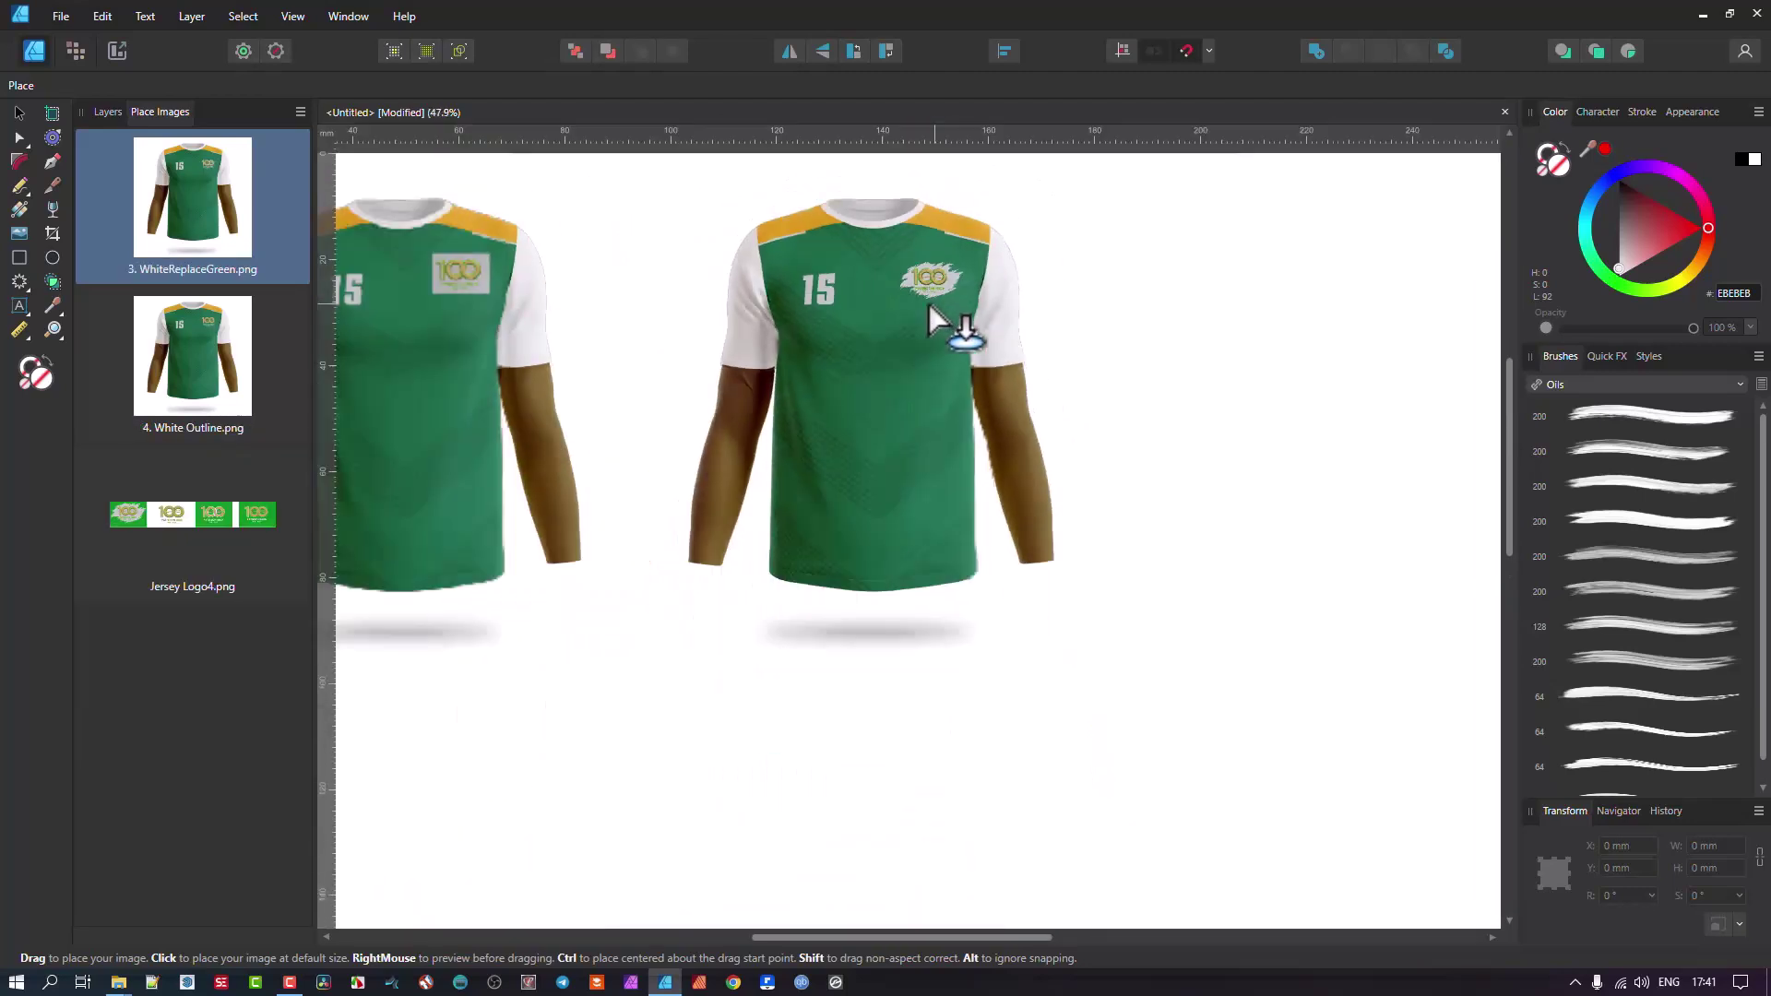
pyautogui.scroll(1, 557, 293)
pyautogui.scroll(-2, 822, 356)
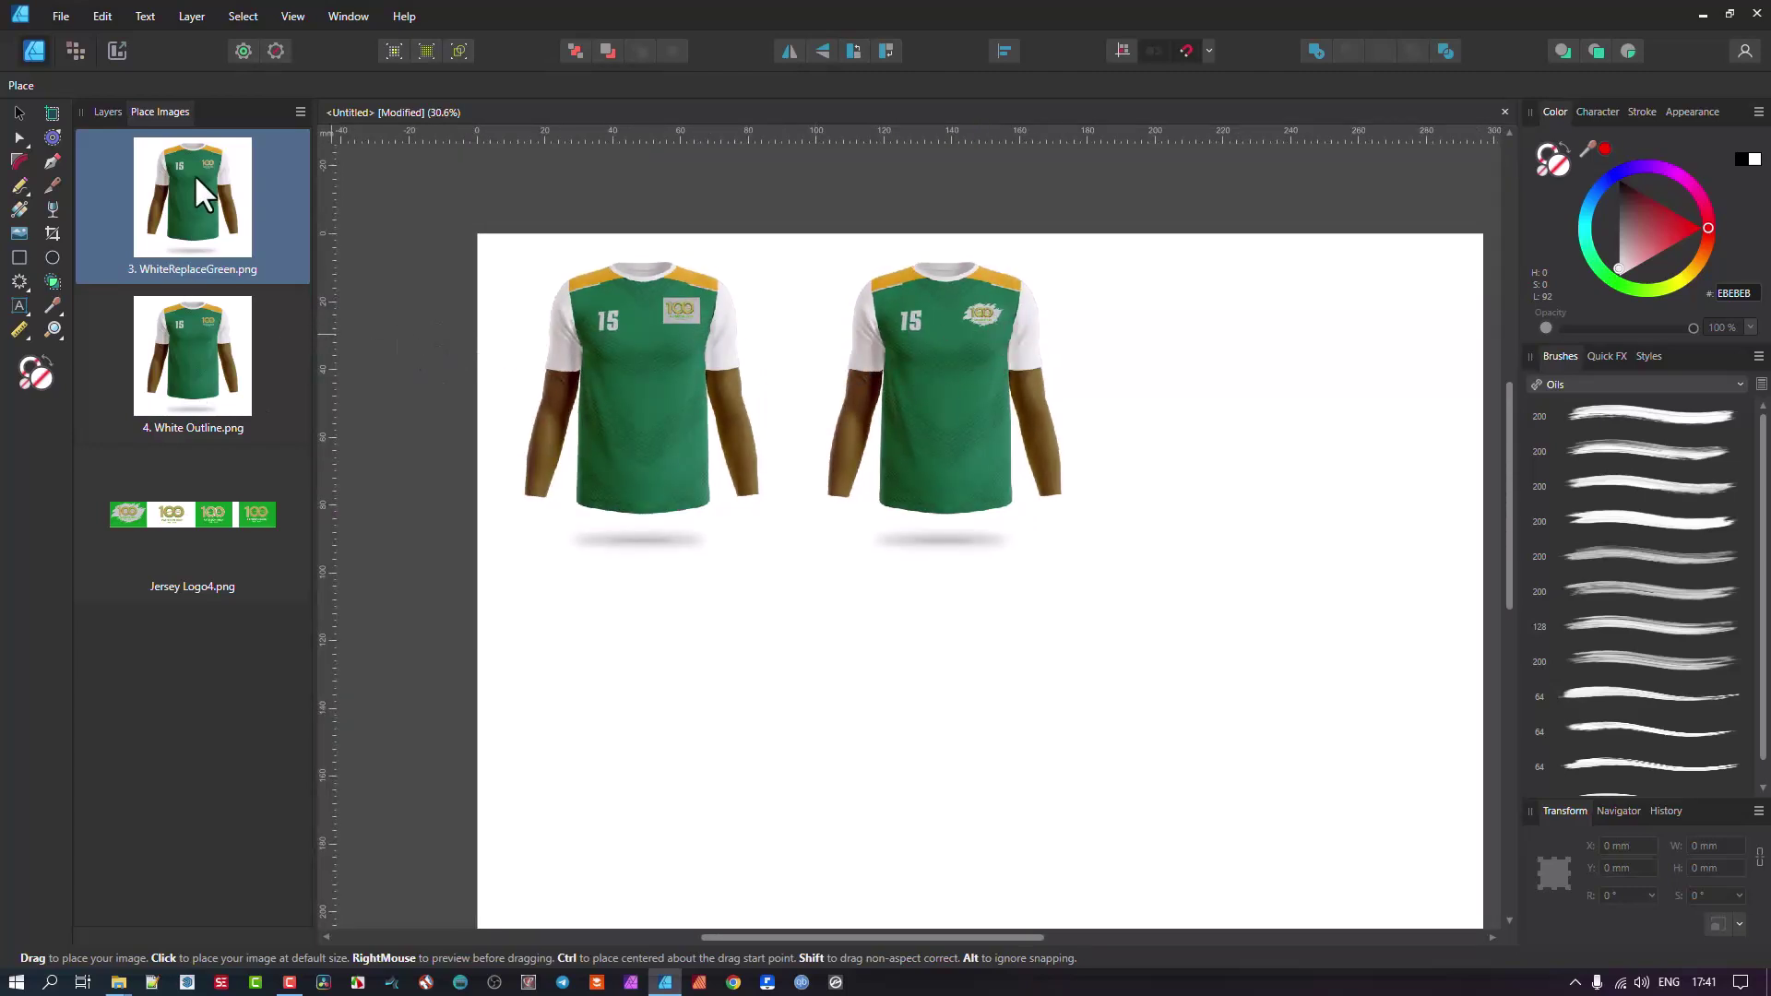
pyautogui.click(209, 371)
pyautogui.click(179, 325)
pyautogui.click(192, 238)
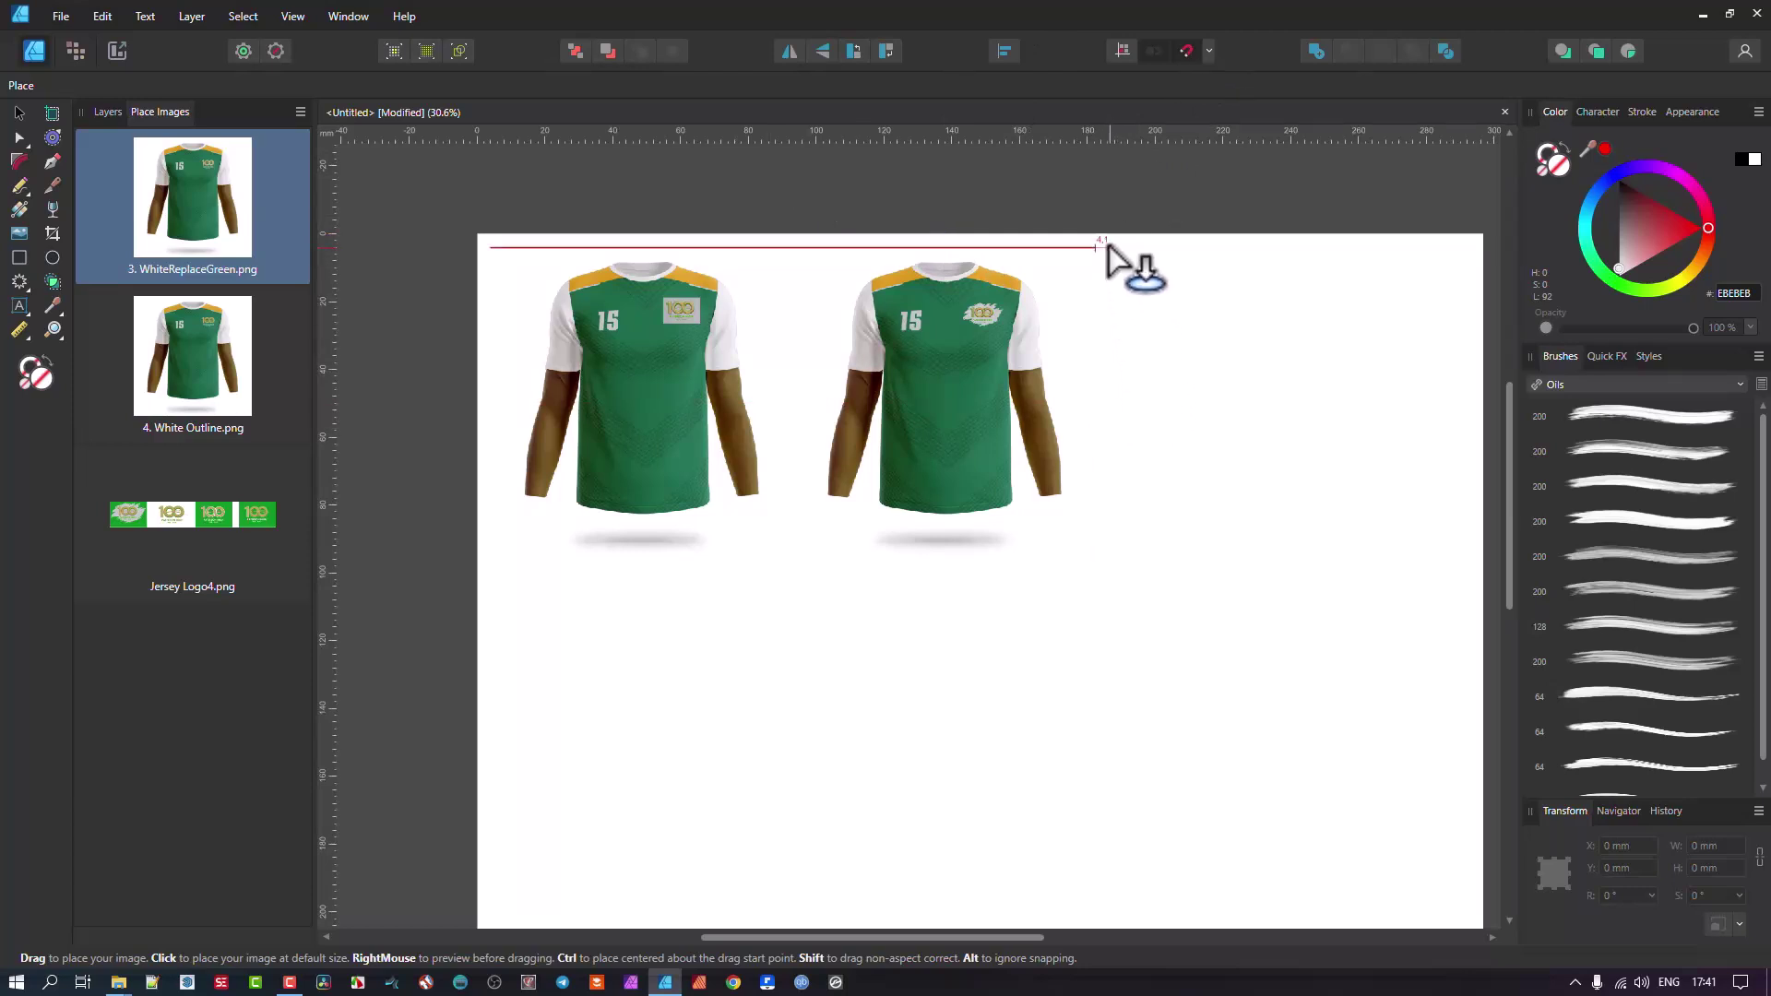
pyautogui.moveTo(1107, 246); pyautogui.dragTo(1356, 604)
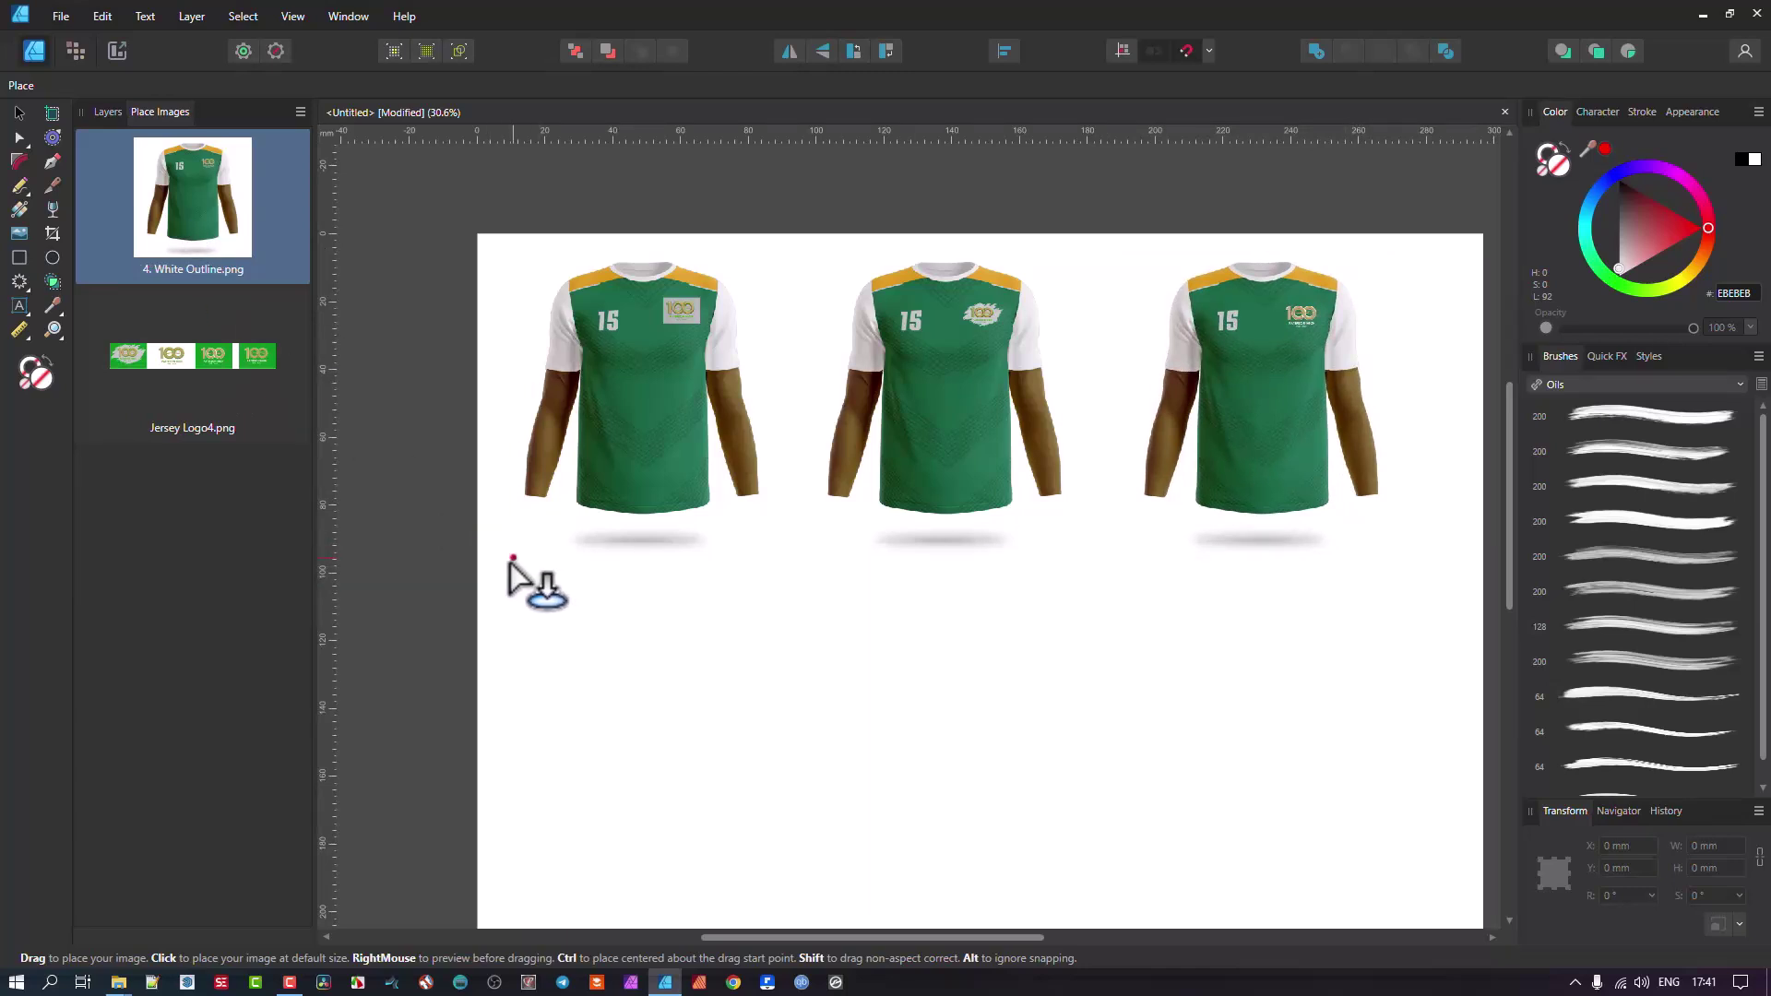
# Place 4. White Outline.png below the first jersey and Jersey Logo4.png about 162 mm wide to its right
pyautogui.moveTo(502, 557); pyautogui.dragTo(816, 914)
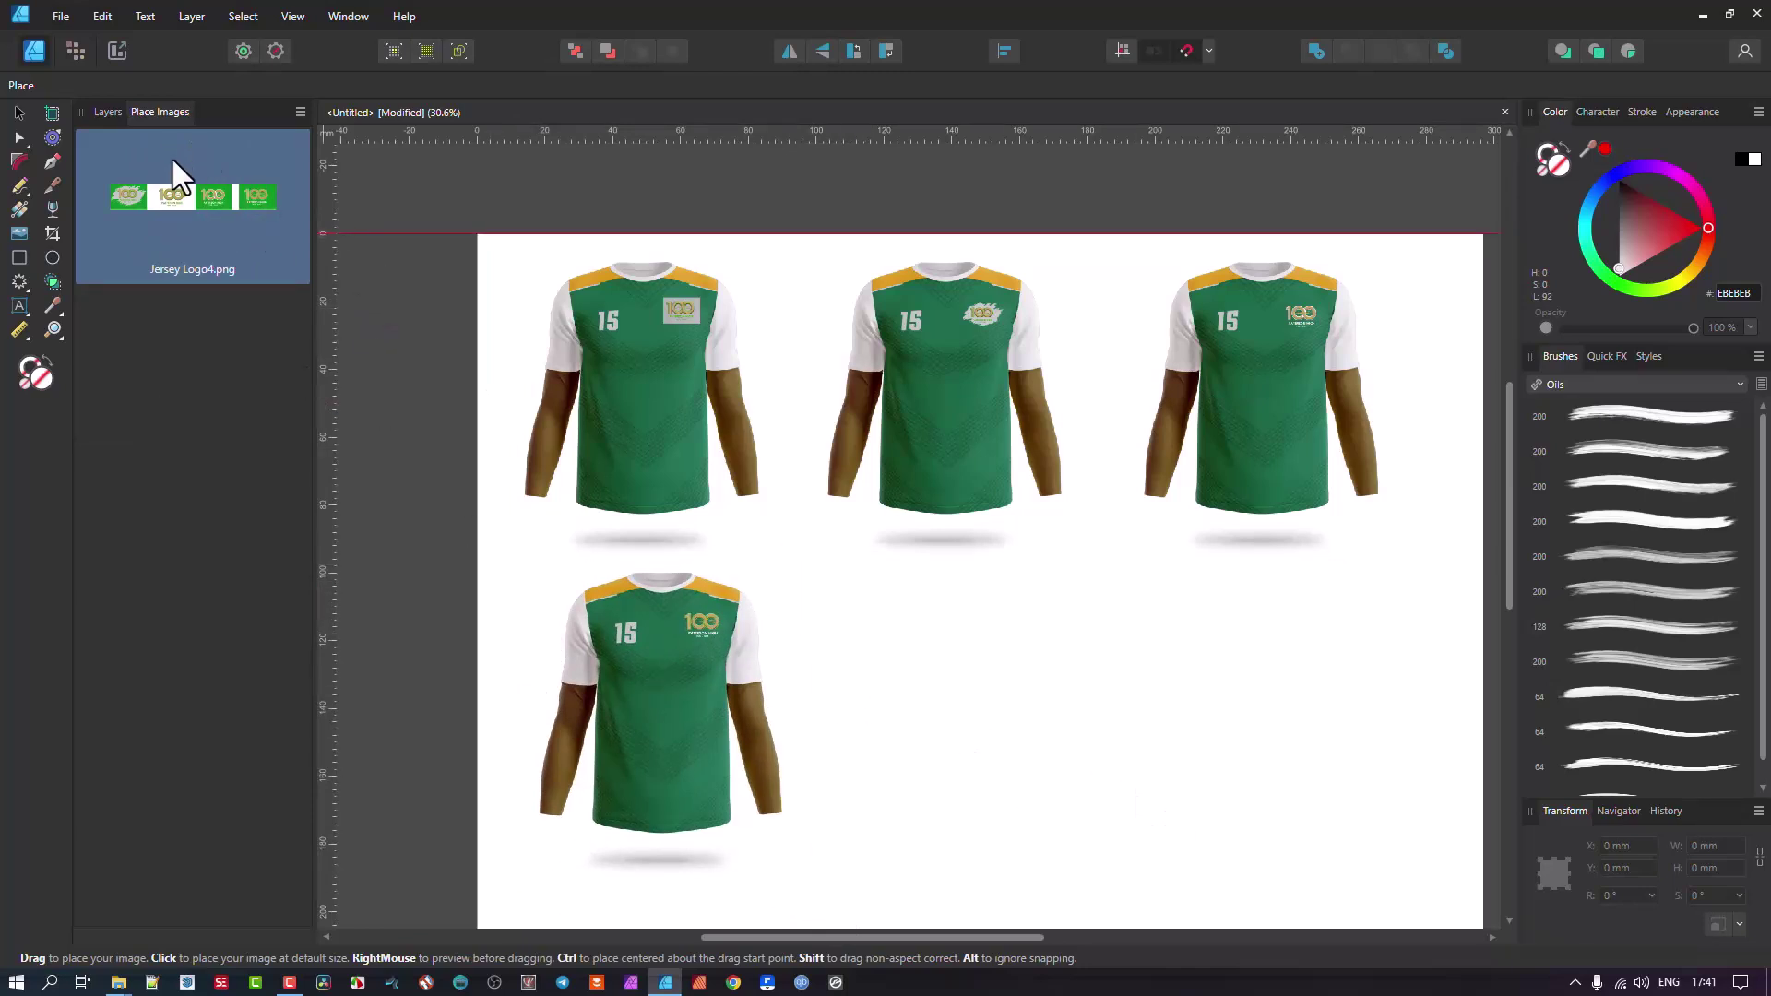
pyautogui.moveTo(871, 601); pyautogui.dragTo(1380, 909)
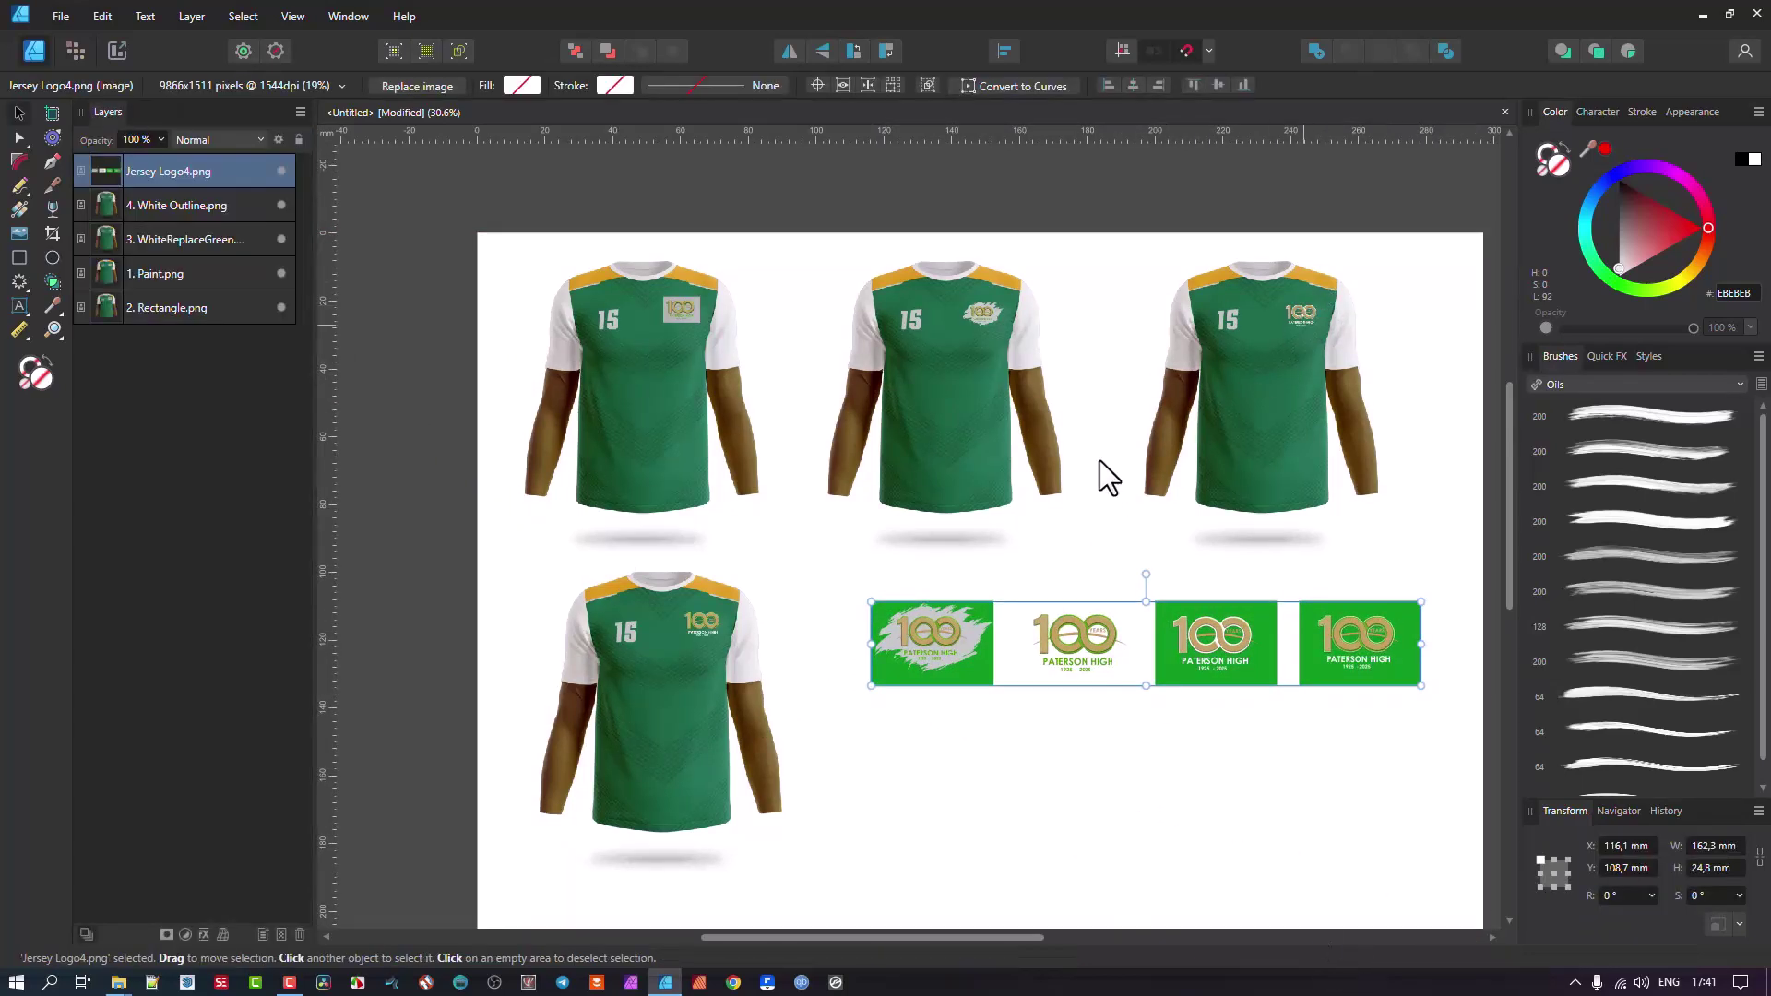
# Select all five placed images on the page and delete them
pyautogui.moveTo(397, 226); pyautogui.dragTo(1469, 918)
pyautogui.press('Delete')
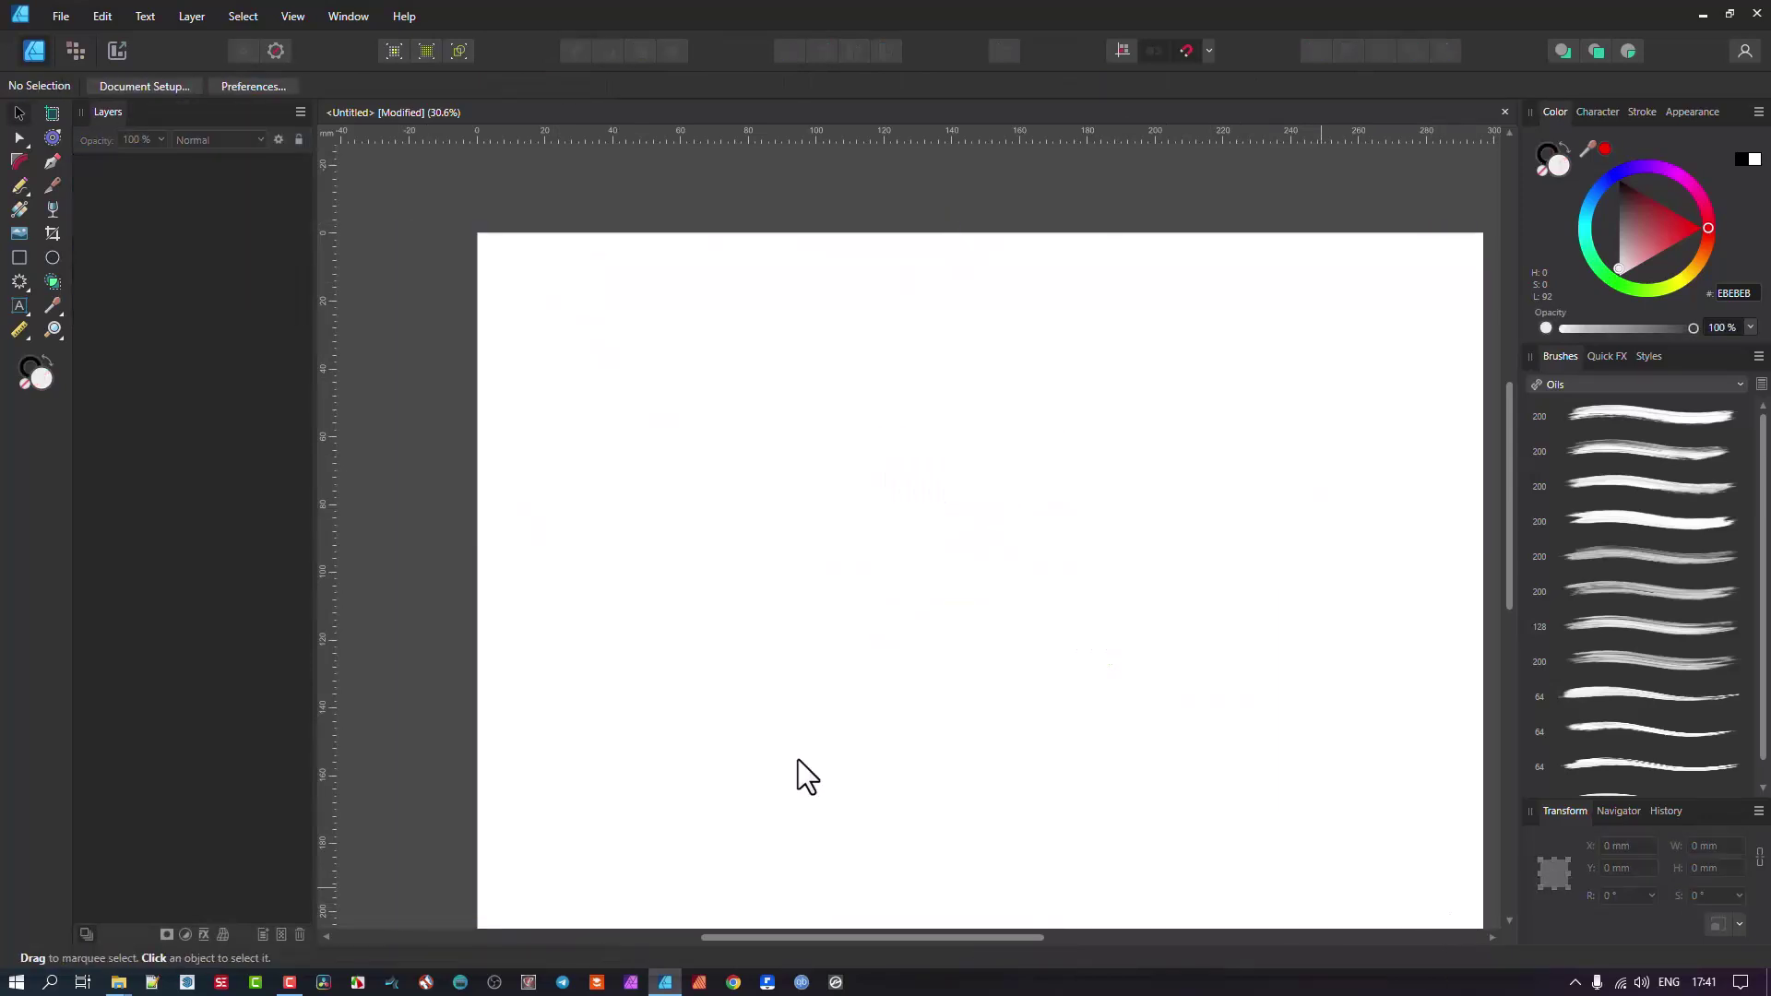
# Load all five images from the mmockup folder for placing again
pyautogui.click(59, 15)
pyautogui.click(85, 334)
pyautogui.moveTo(429, 505); pyautogui.dragTo(1139, 329)
pyautogui.click(1364, 921)
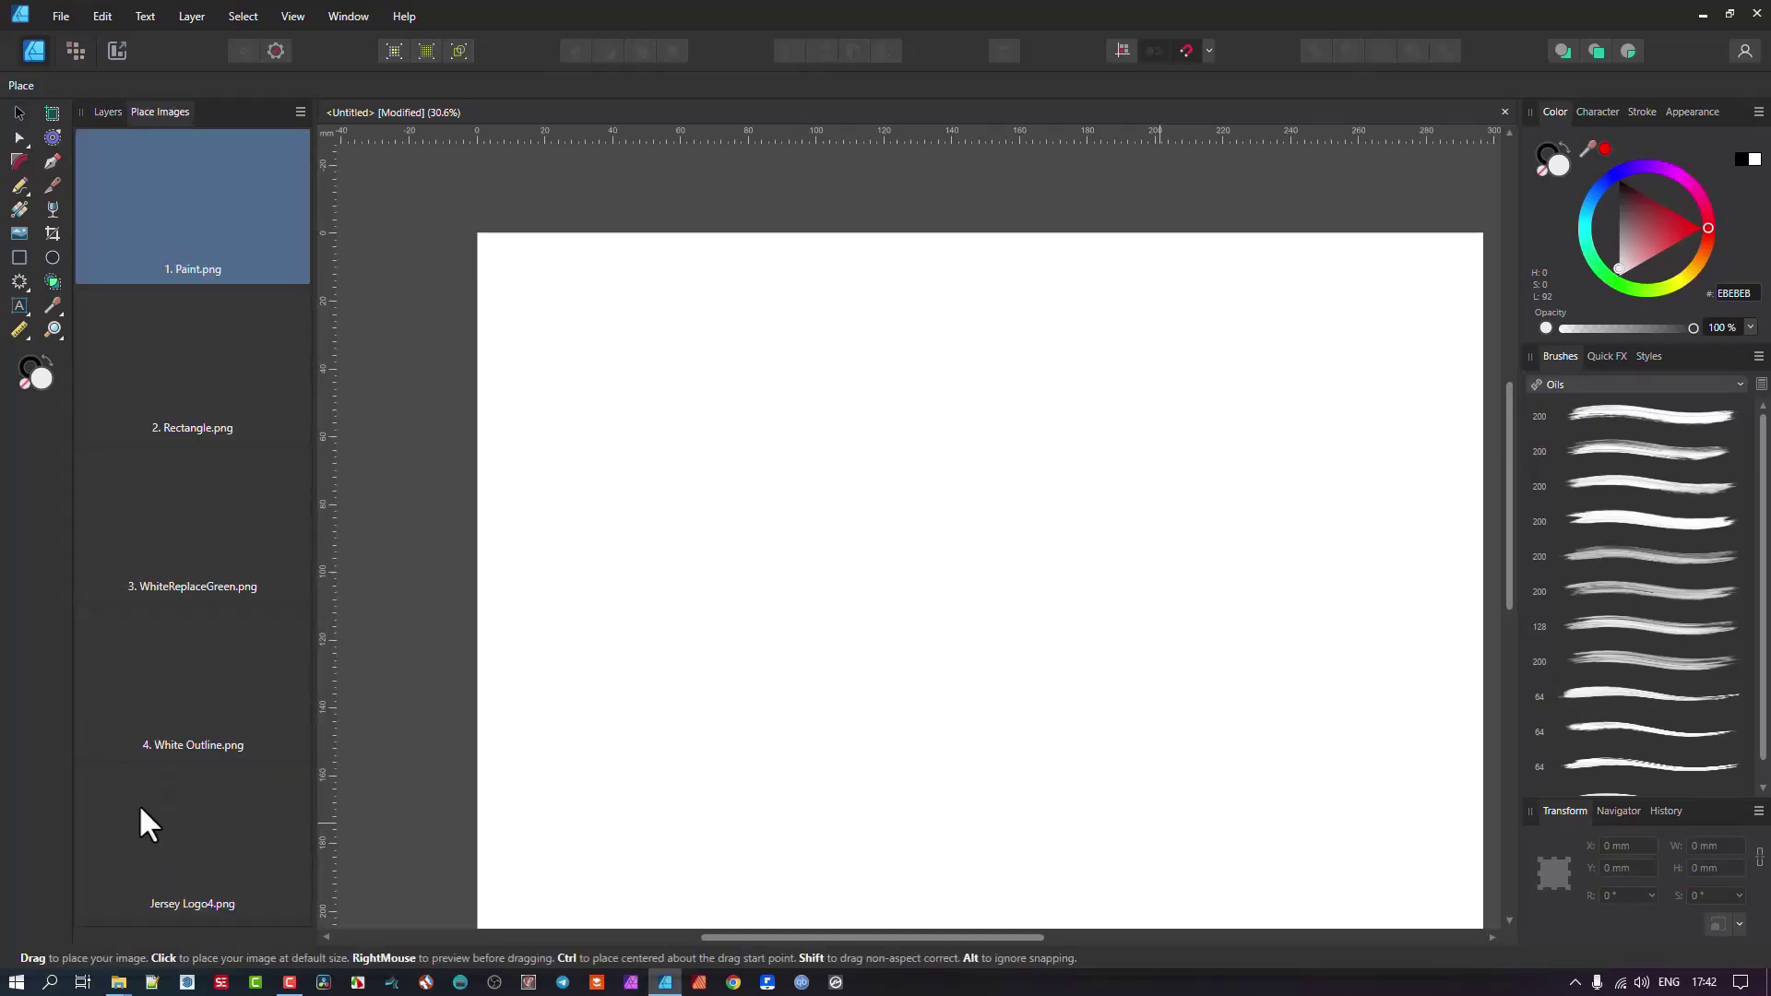
# Place Jersey Logo4.png first, as a logo strip in the page's upper left corner
pyautogui.click(167, 828)
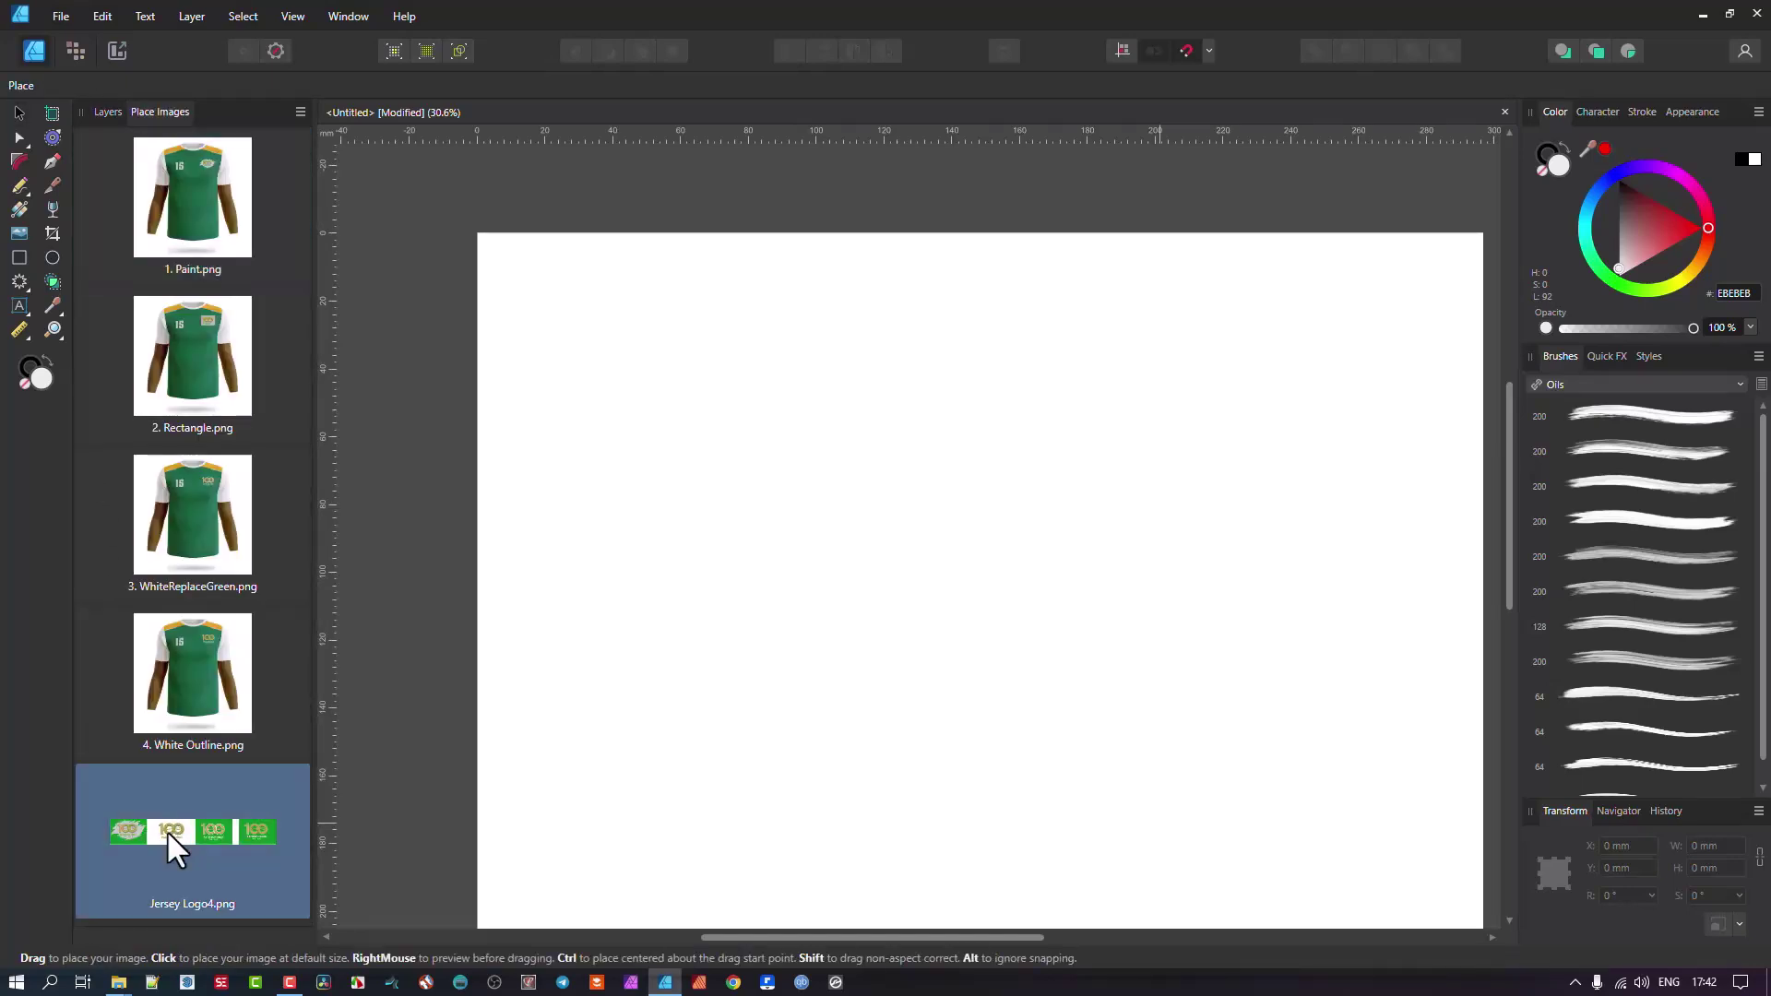
pyautogui.click(489, 251)
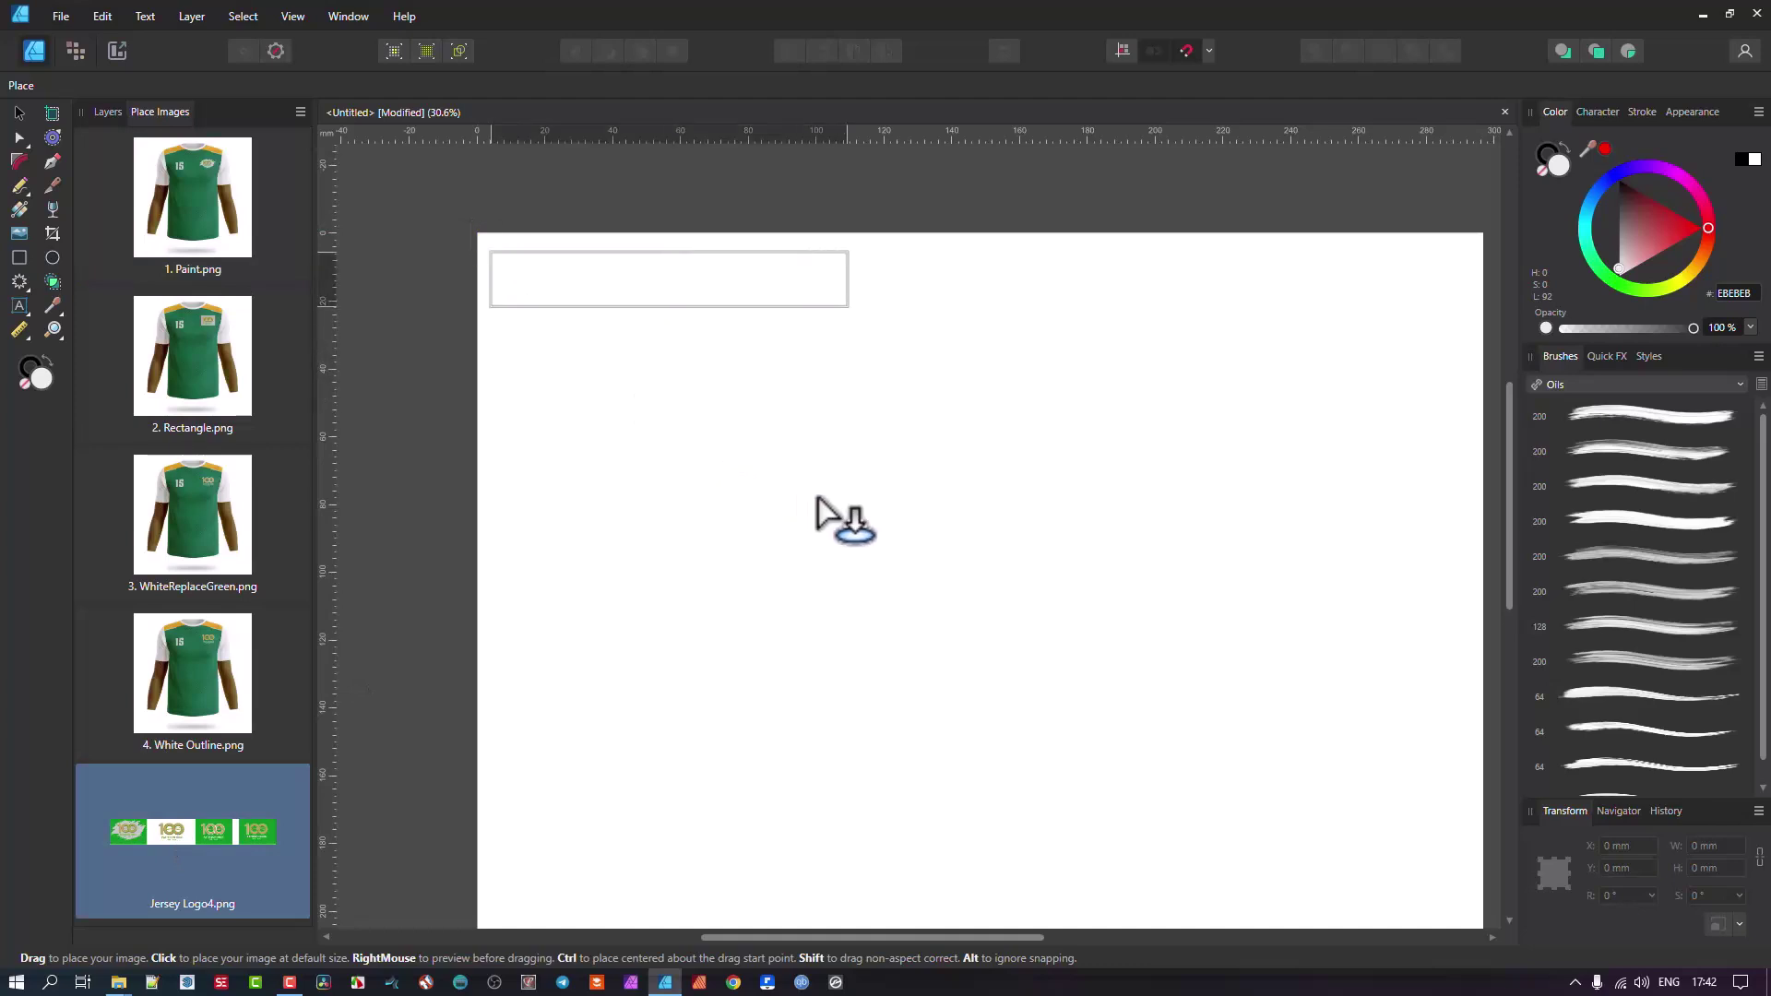
# Place 3. WhiteReplaceGreen.png to the right of the logo strip and a larger 4. White Outline.png below the strip
pyautogui.click(181, 479)
pyautogui.moveTo(923, 253); pyautogui.dragTo(1154, 545)
pyautogui.click(158, 490)
pyautogui.moveTo(505, 412); pyautogui.dragTo(822, 771)
# Place 2. Rectangle.png below the upper jersey and 1. Paint.png about 62 by 64 mm near the page's right edge
pyautogui.click(168, 332)
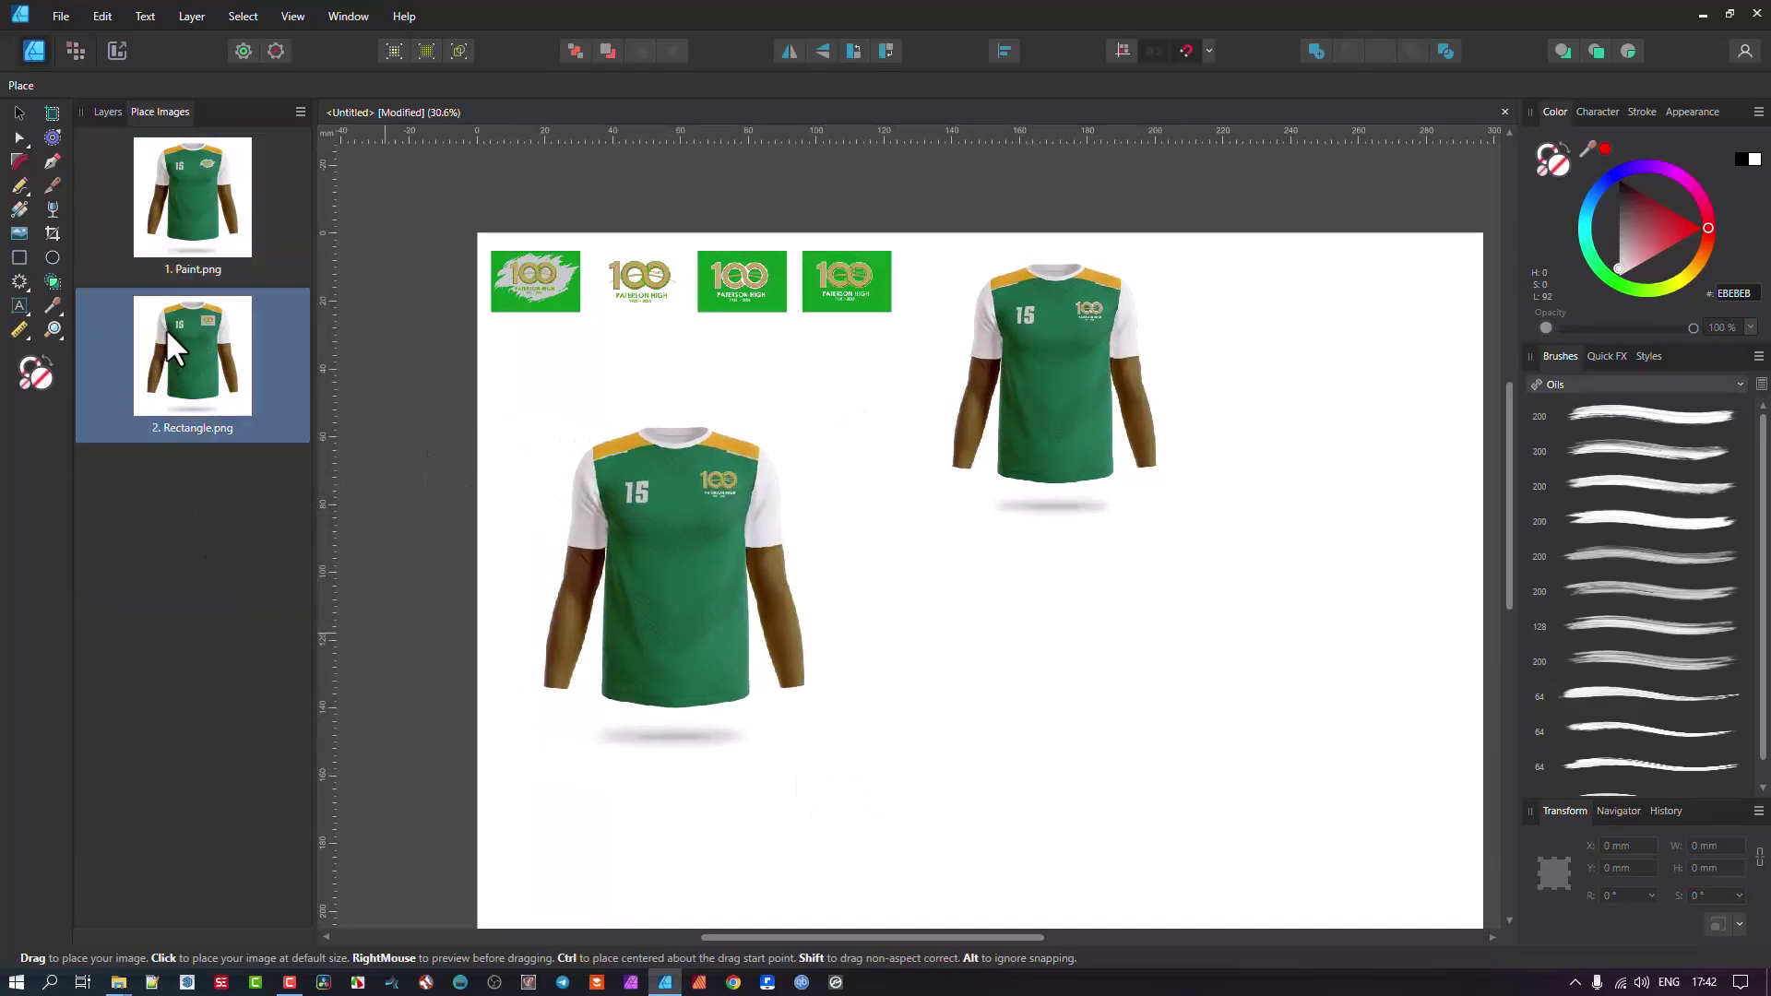
pyautogui.moveTo(894, 562); pyautogui.dragTo(1189, 877)
pyautogui.moveTo(1245, 506)
pyautogui.mouseDown()
pyautogui.moveTo(1430, 778)
pyautogui.moveTo(1398, 760)
pyautogui.mouseUp()
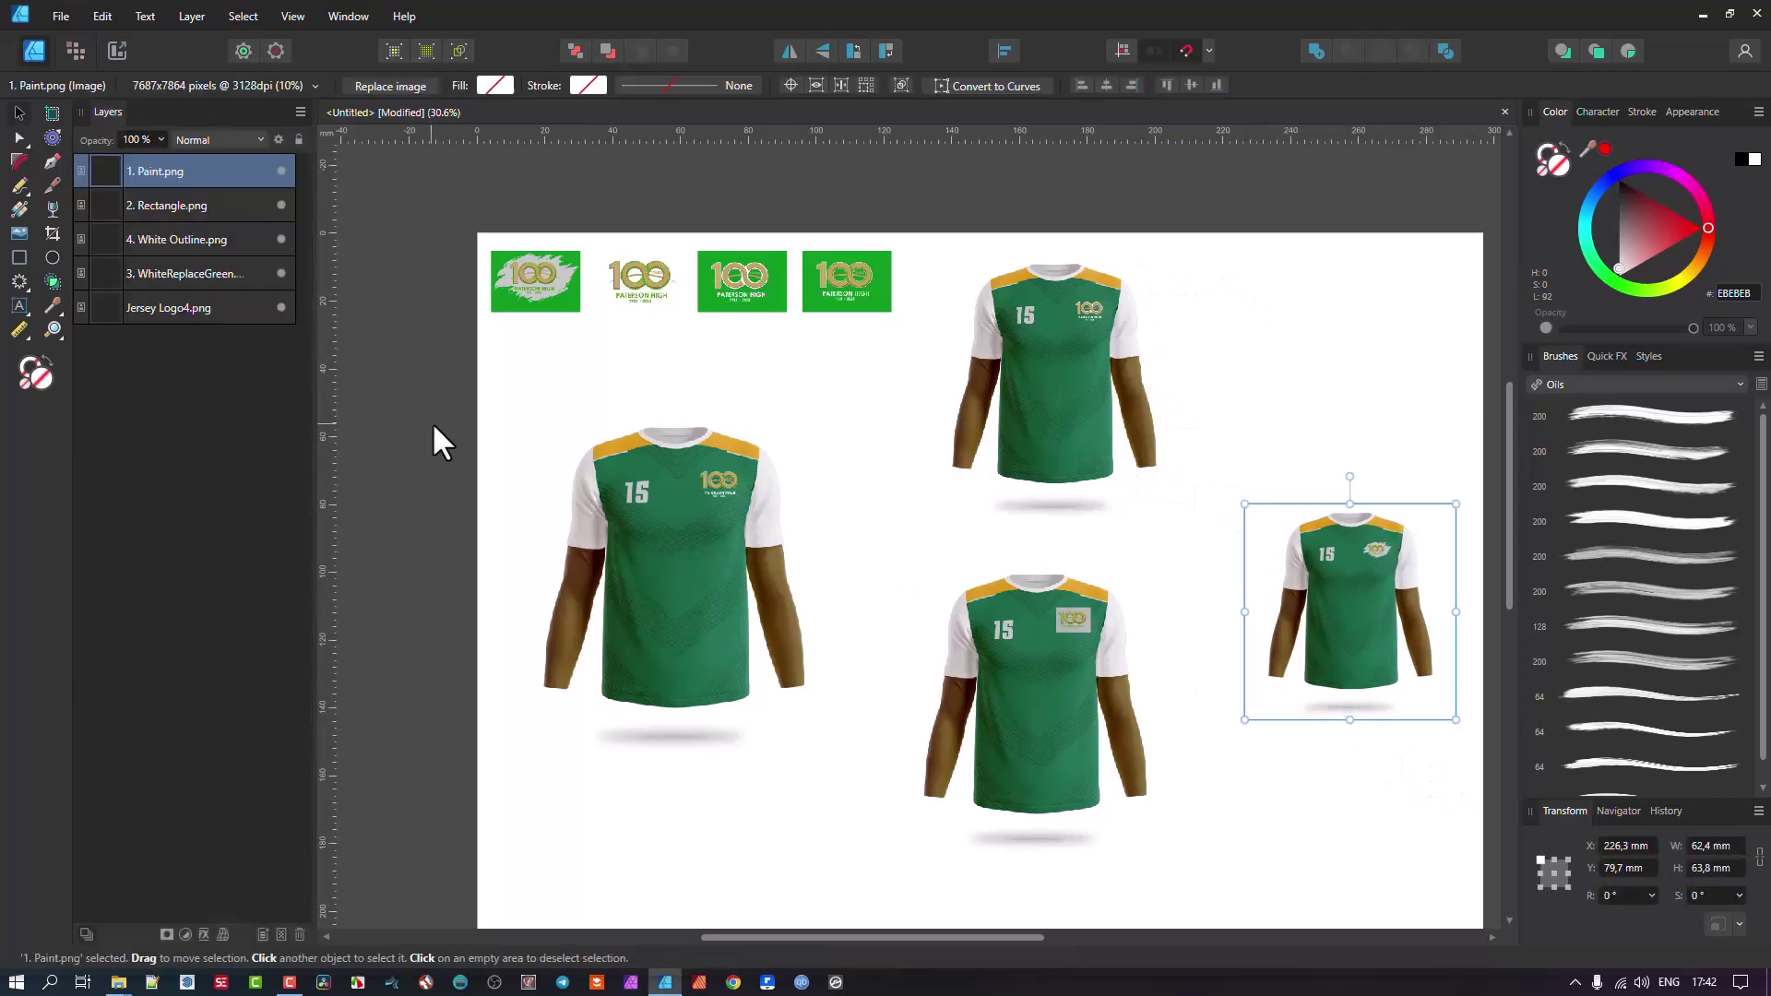